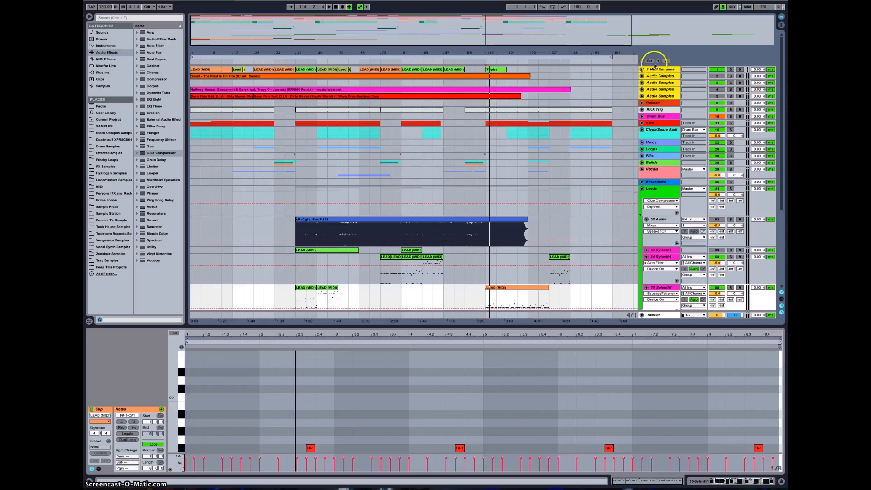
# Step: Unfold the 1 MIDI Samples track, open its first LEAD (MIDI) clip to inspect the notes, and fold the track again
pyautogui.click(657, 70)
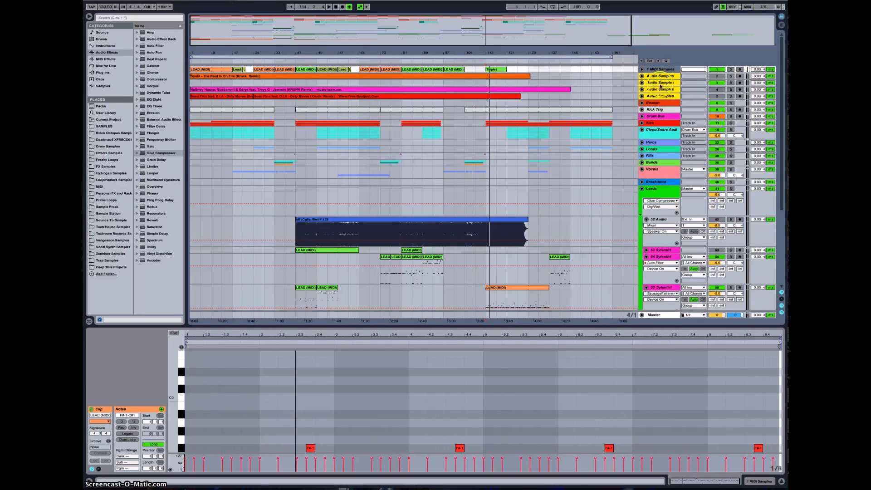
pyautogui.click(642, 70)
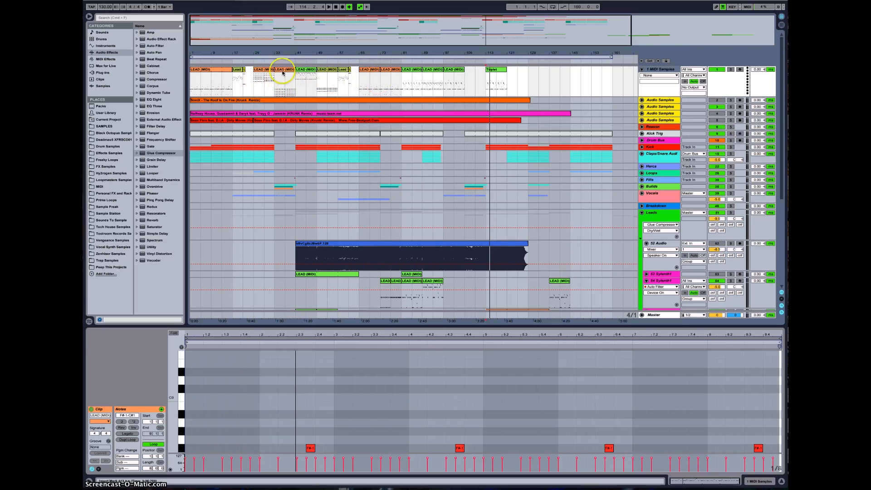
pyautogui.click(222, 81)
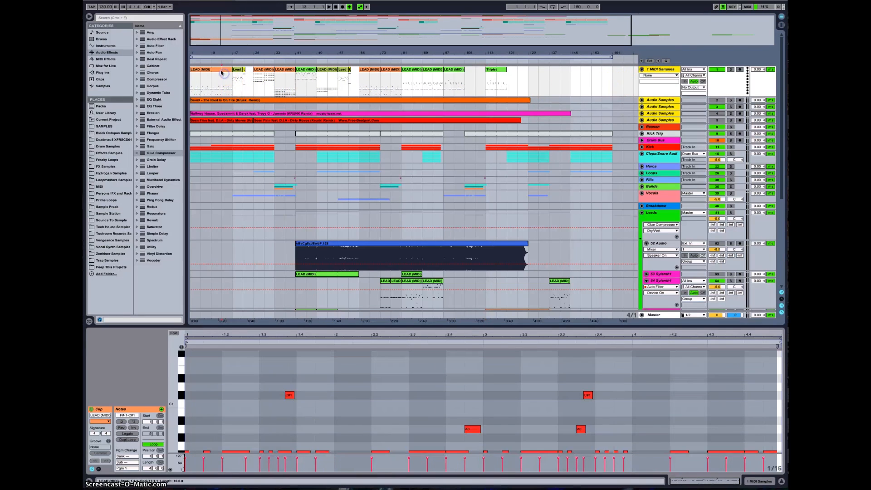
pyautogui.click(642, 69)
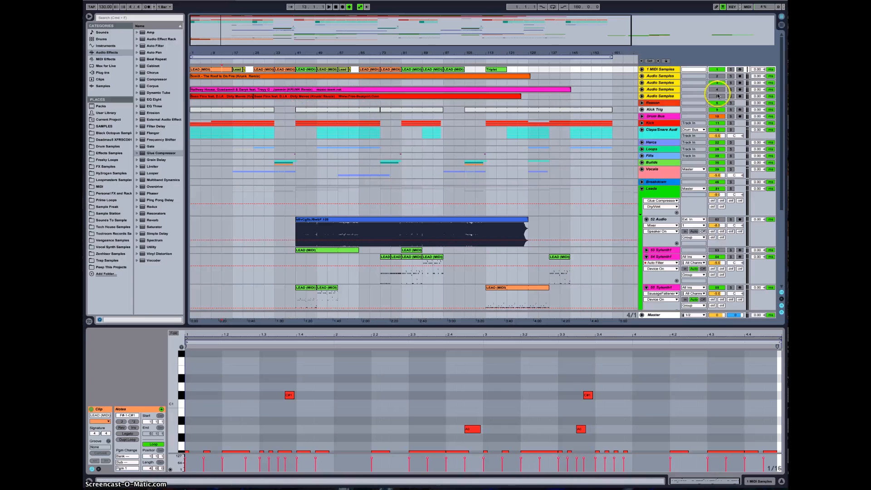
# Step: Unfold and solo the Audio Samples track holding the Jammin remix, and audition its intro near the start, bar 17 and bar 25
pyautogui.click(641, 90)
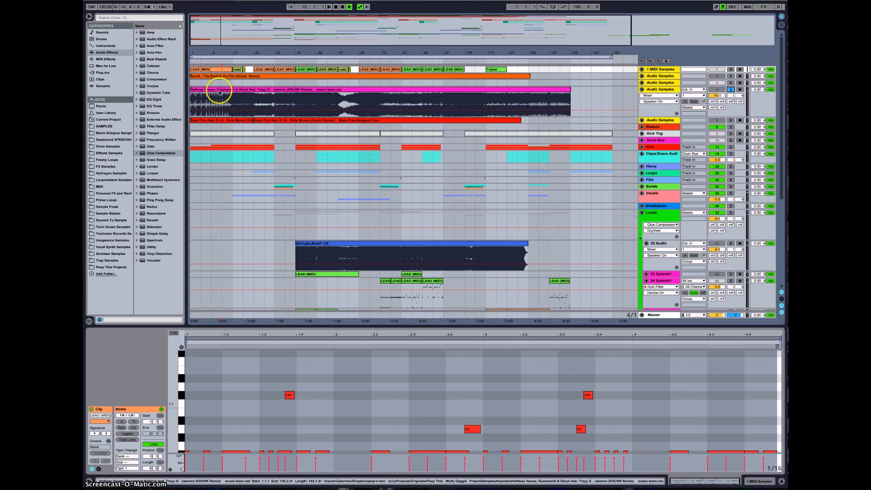
pyautogui.click(200, 97)
pyautogui.press('space')
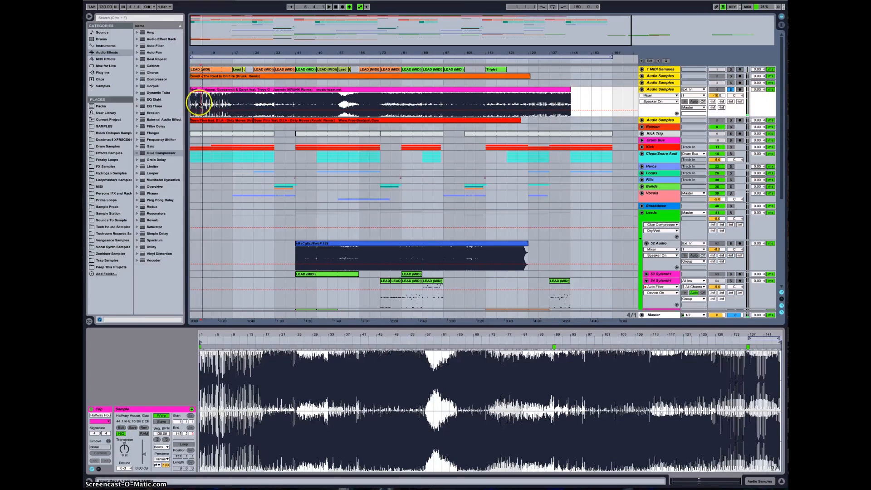
pyautogui.click(231, 99)
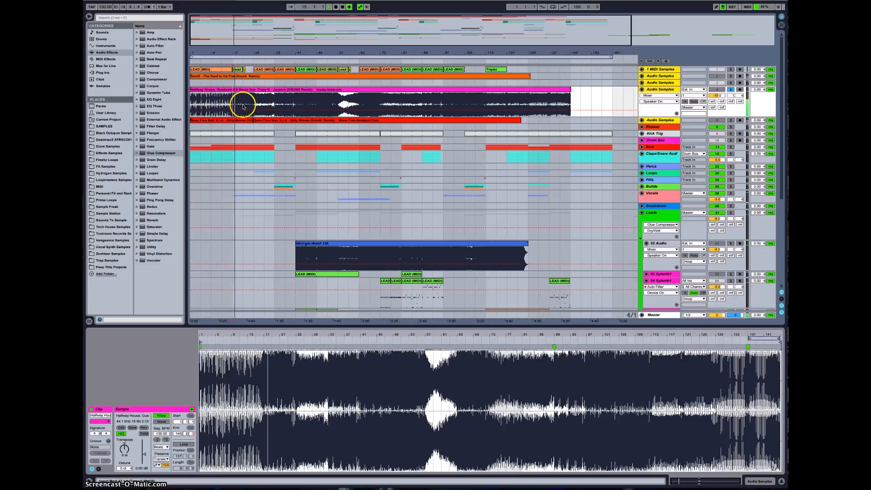
pyautogui.click(255, 95)
pyautogui.press('space')
pyautogui.press('space')
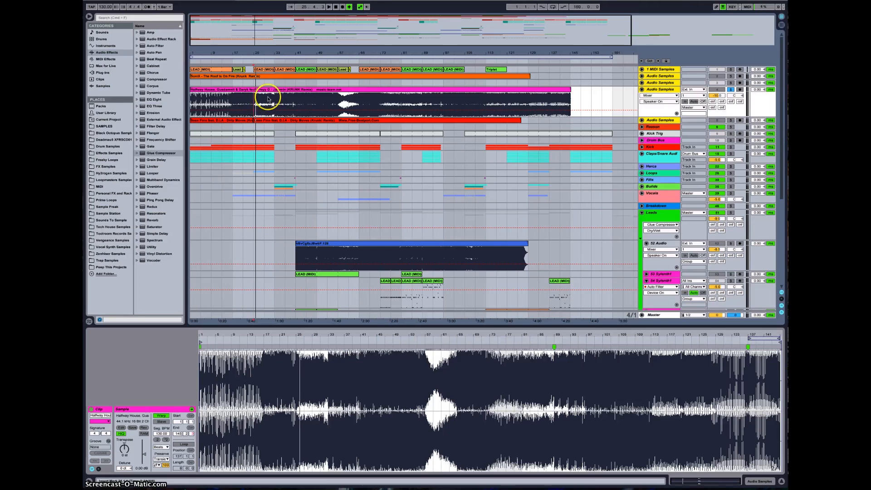
# Step: Audition the Jammin reference's section changes around bars 33, 41, 49 and 57
pyautogui.click(271, 98)
pyautogui.press('space')
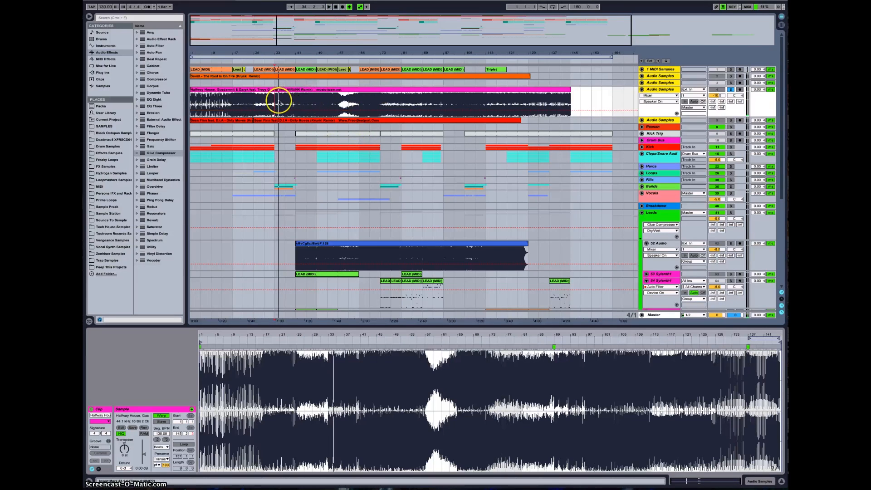
pyautogui.click(297, 98)
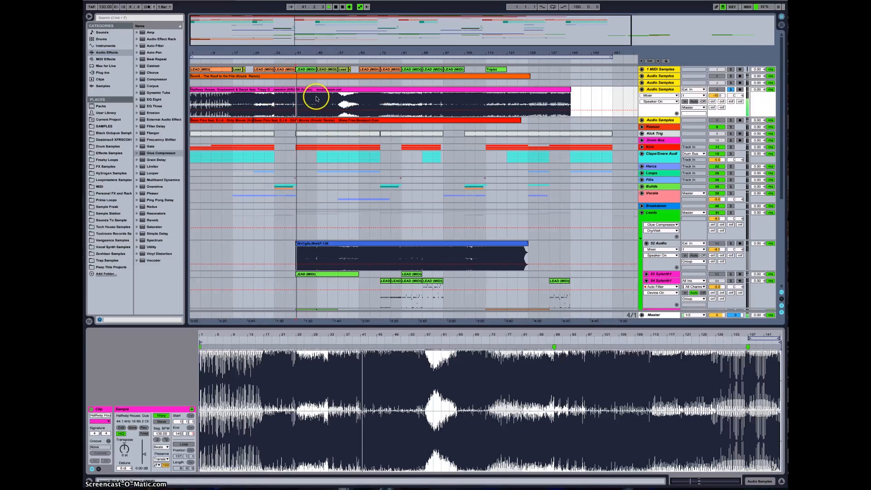
pyautogui.click(316, 98)
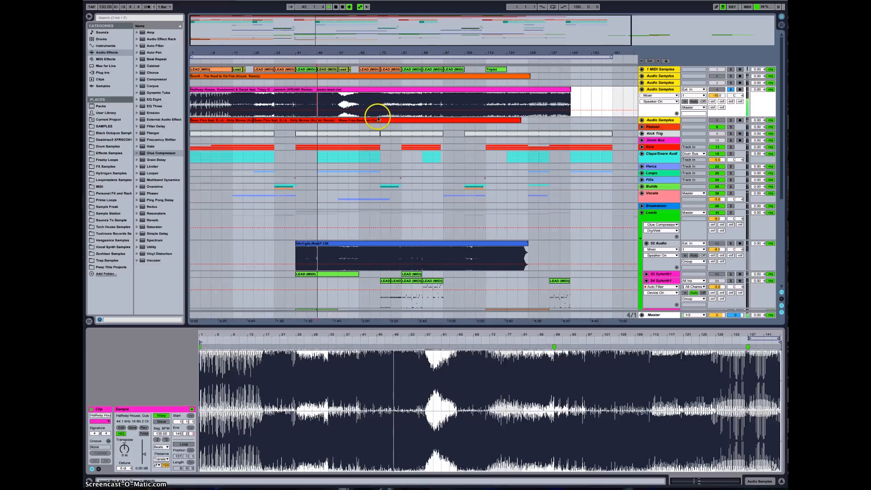
pyautogui.click(338, 100)
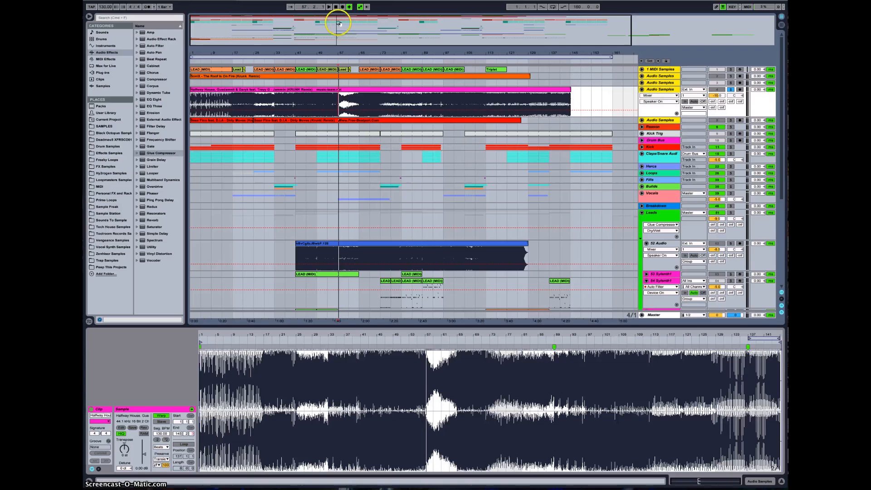
# Step: Play the Jammin reference from its bar 57 breakdown and audition several points in the second half of the track
pyautogui.moveTo(340, 20); pyautogui.dragTo(339, 23)
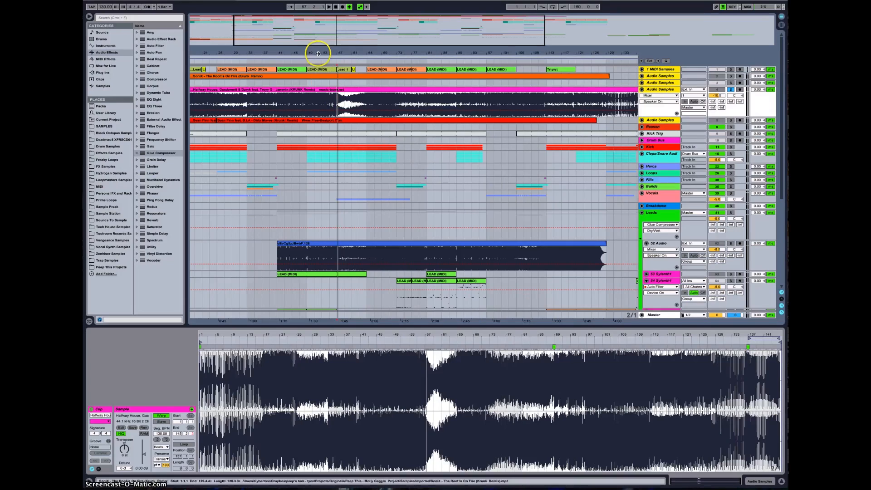
pyautogui.moveTo(317, 46); pyautogui.dragTo(317, 40)
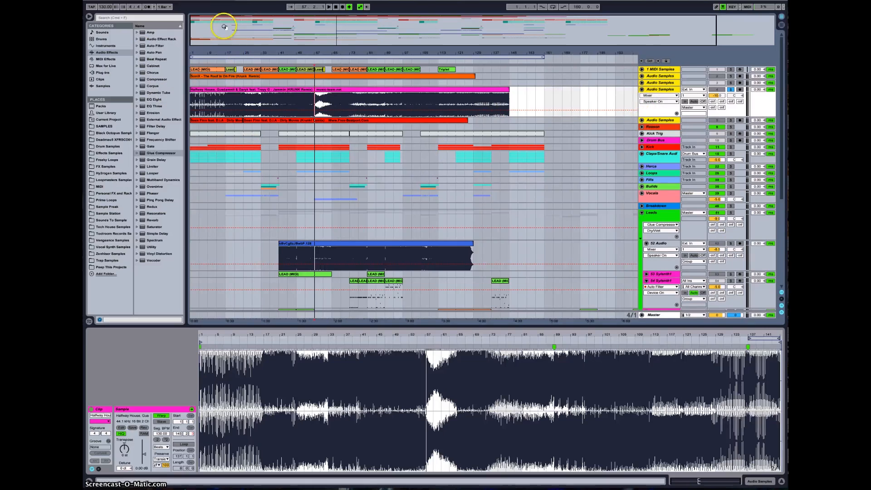
pyautogui.moveTo(223, 26); pyautogui.dragTo(224, 36)
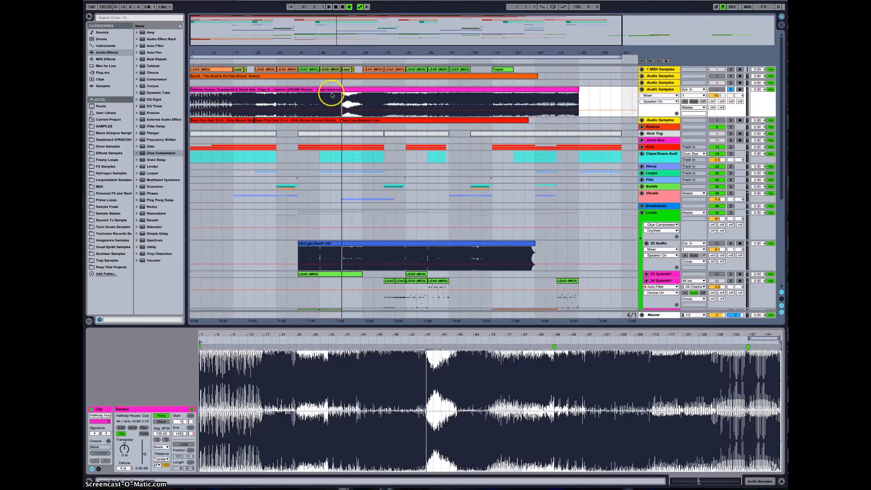
pyautogui.press('space')
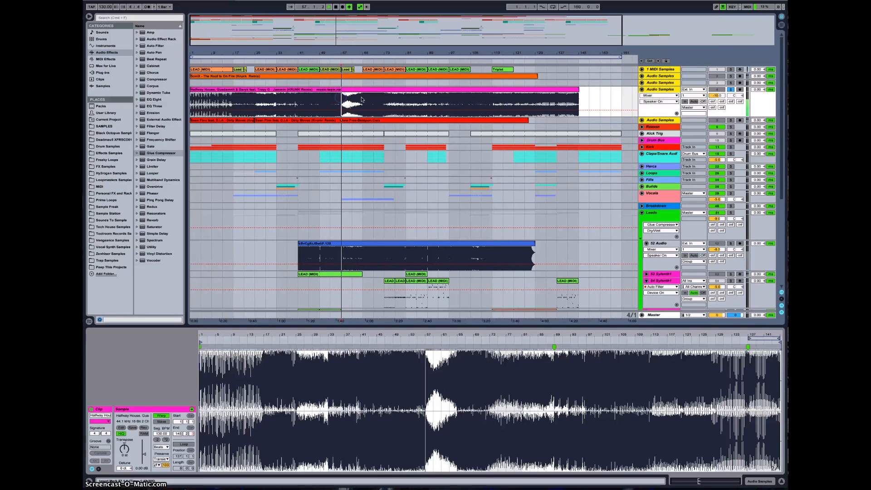
pyautogui.click(376, 105)
pyautogui.press('space')
pyautogui.press('space')
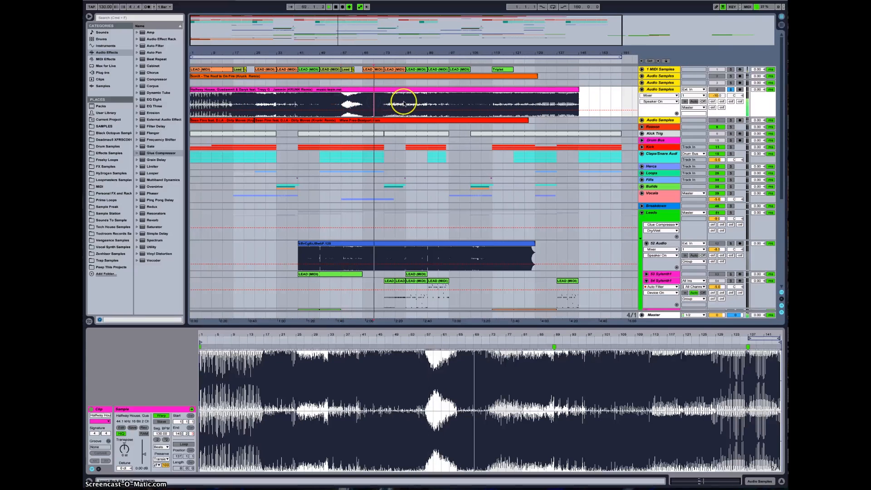
pyautogui.click(403, 104)
pyautogui.press('space')
pyautogui.press('space')
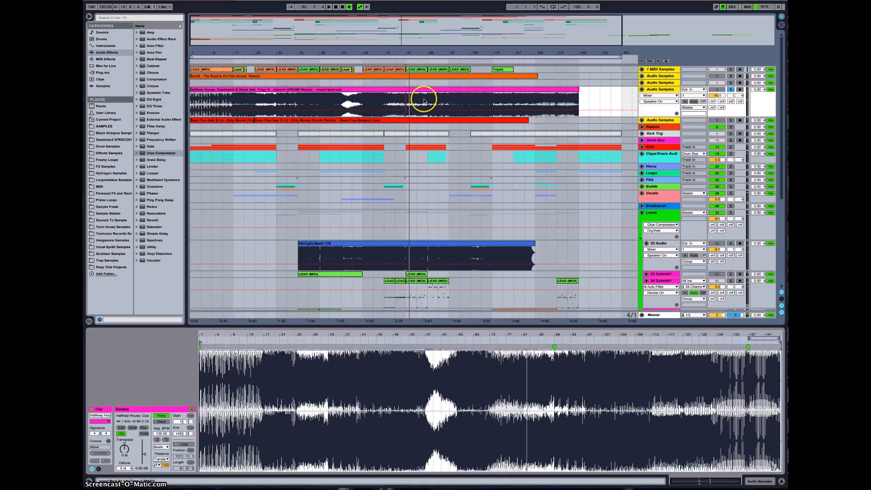
pyautogui.click(385, 103)
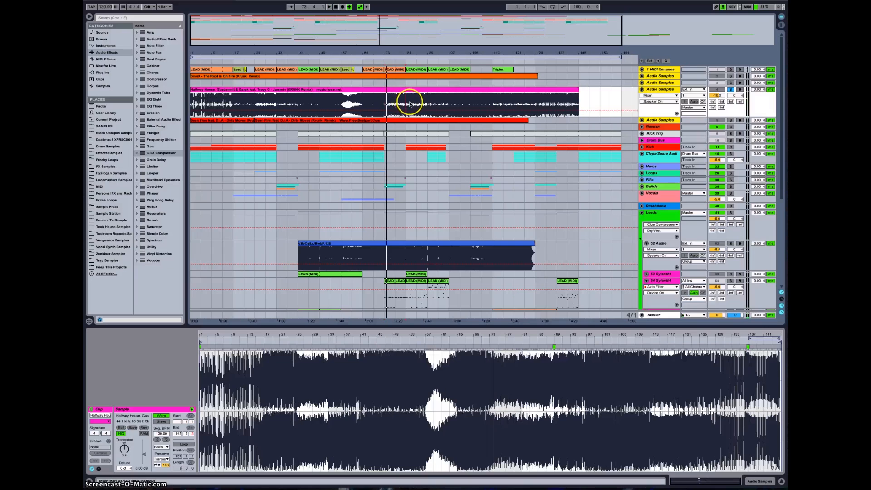
pyautogui.press('space')
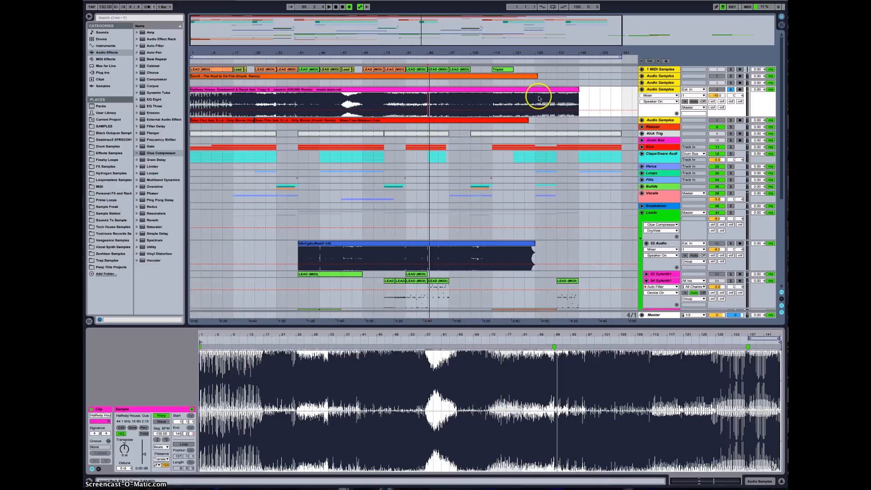
# Step: Unfold and solo the Dirty Moves reference track, and audition it around bars 21, 33, 41 and 49
pyautogui.click(642, 121)
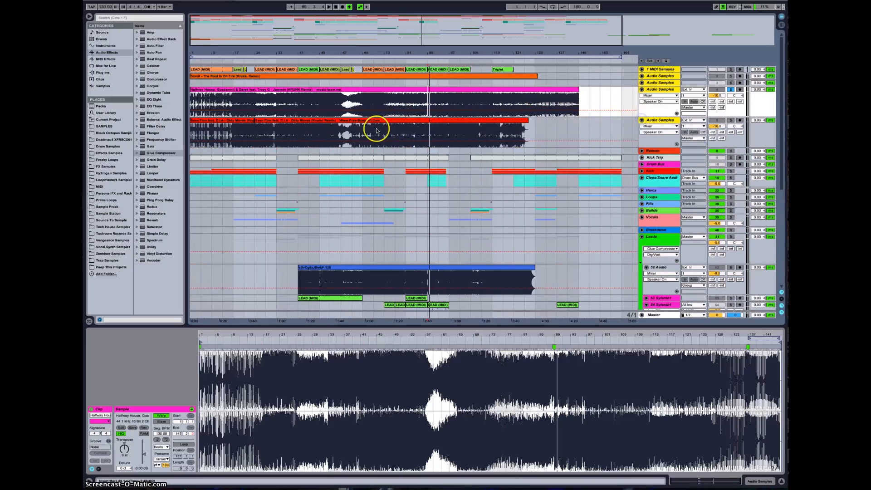
pyautogui.click(242, 132)
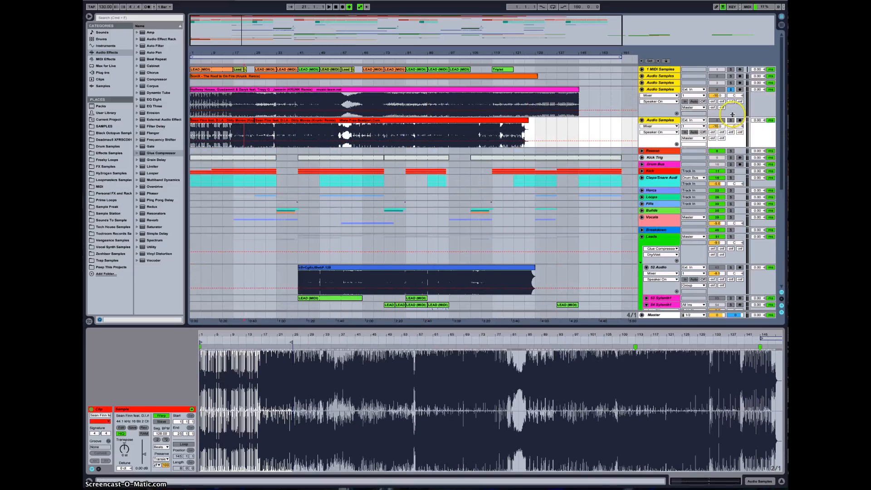
pyautogui.press('space')
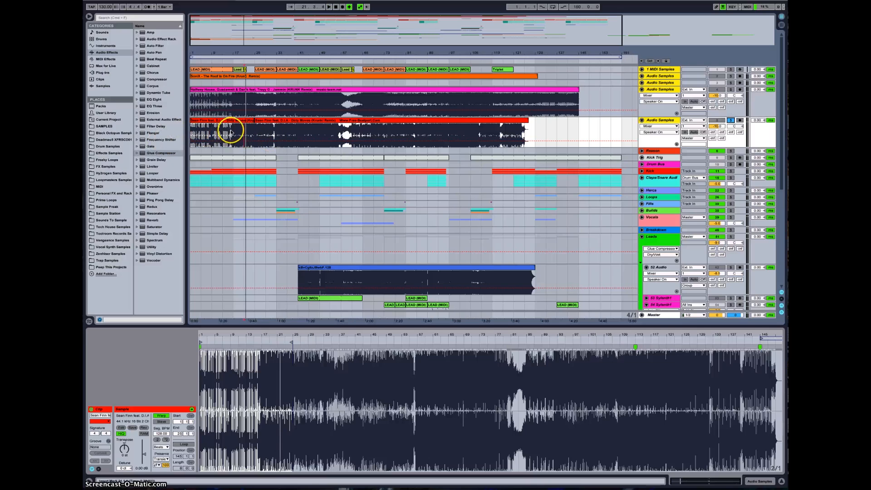
pyautogui.click(265, 133)
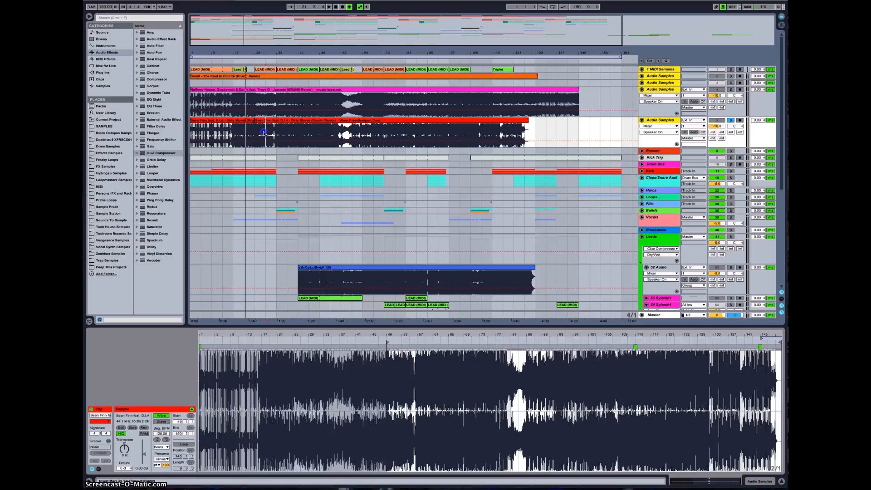
pyautogui.click(273, 132)
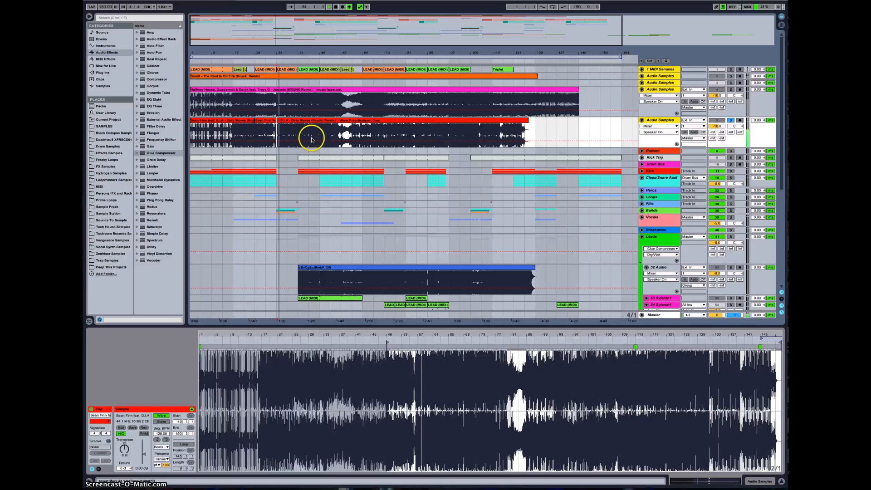
pyautogui.click(276, 134)
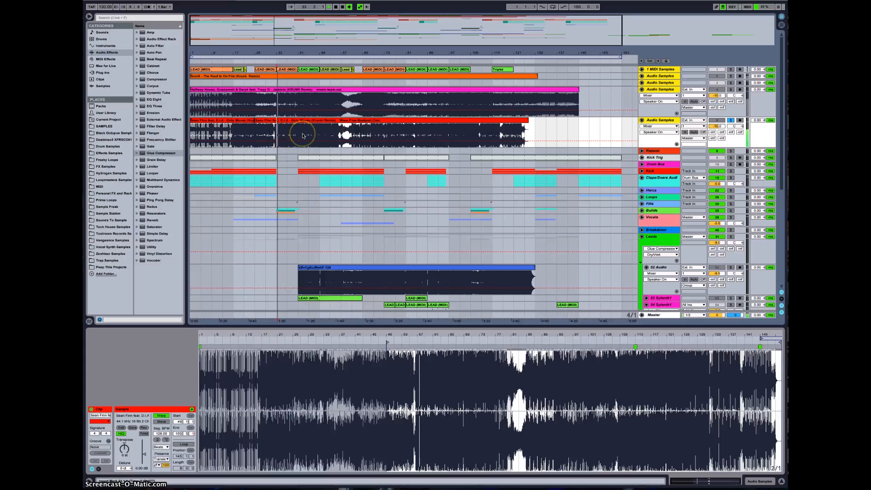
pyautogui.click(299, 134)
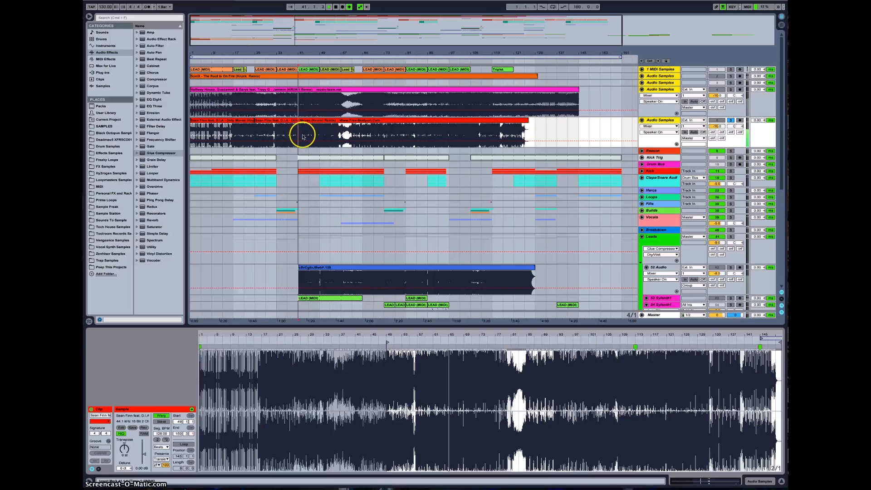
pyautogui.click(320, 135)
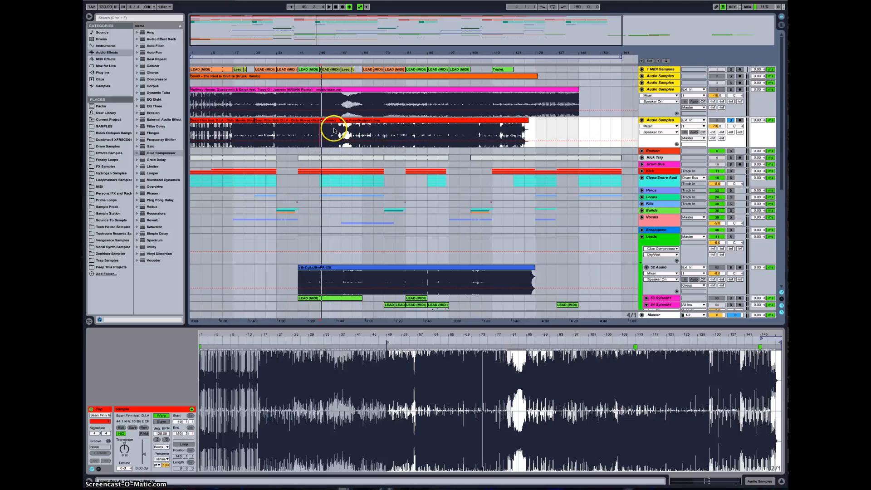
# Step: Unfold the Kick group and its Low track, solo the Kick group, and play the arrangement from the start
pyautogui.scroll(-3, 427, 125)
pyautogui.scroll(3, 426, 124)
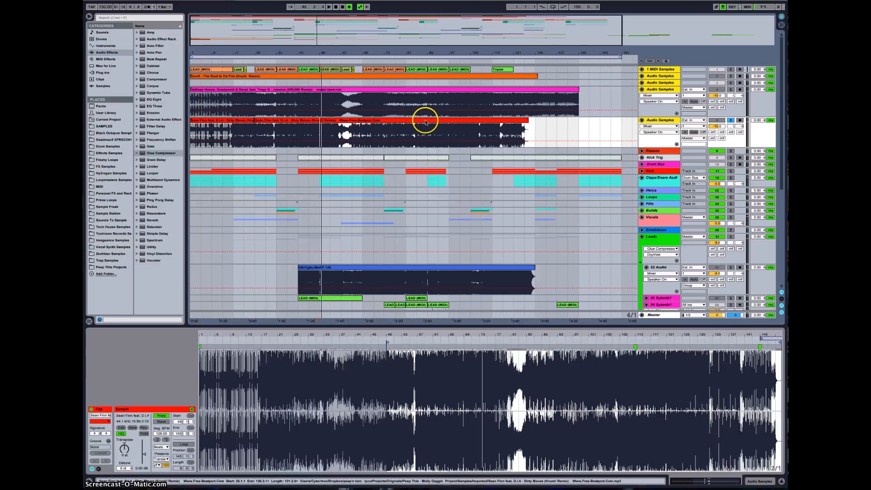
pyautogui.scroll(-3, 364, 93)
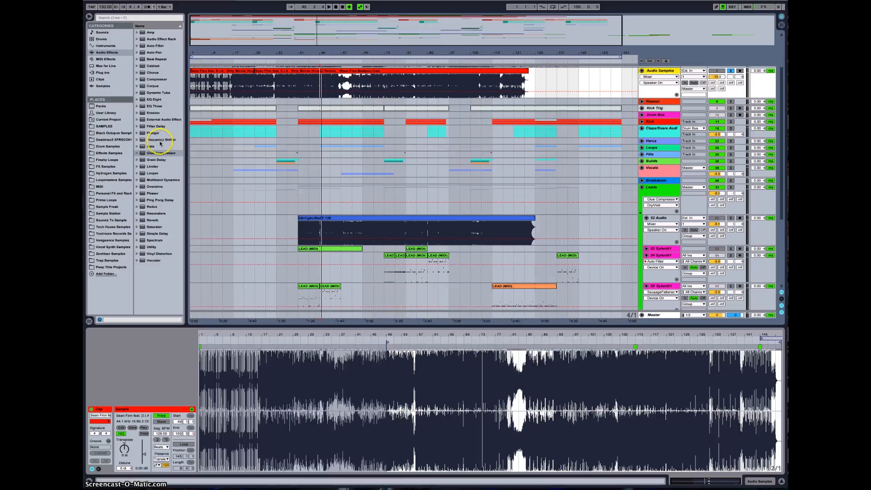
pyautogui.click(642, 121)
pyautogui.click(253, 158)
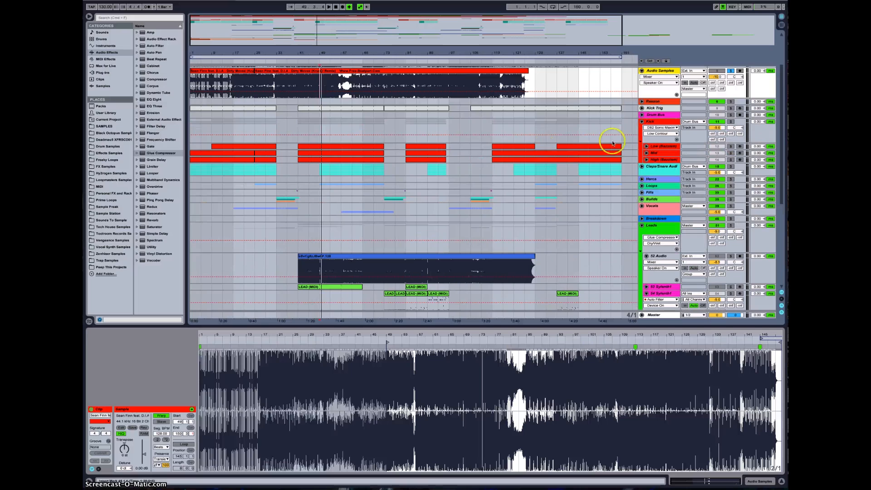
pyautogui.click(646, 146)
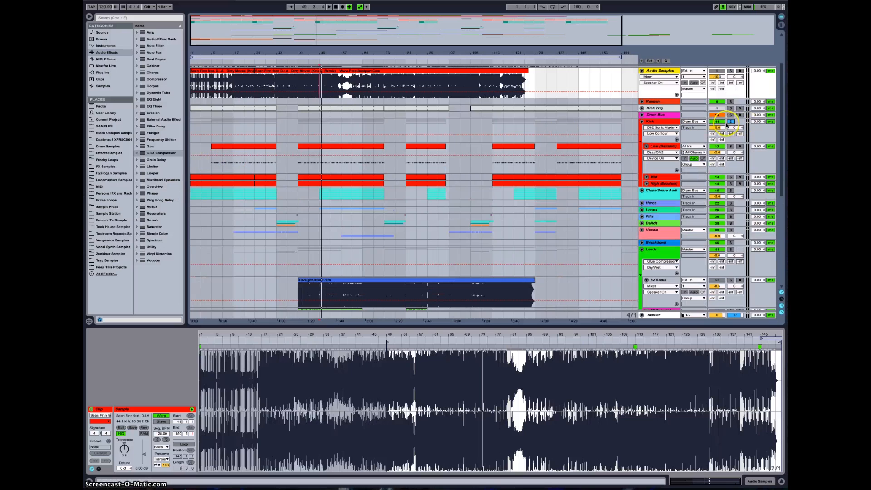
pyautogui.click(190, 166)
# Step: Compare the kick clips with the reference waveforms, and bring the Bass (FAT) group's tracks into view to examine their clip layout
pyautogui.scroll(-4, 376, 195)
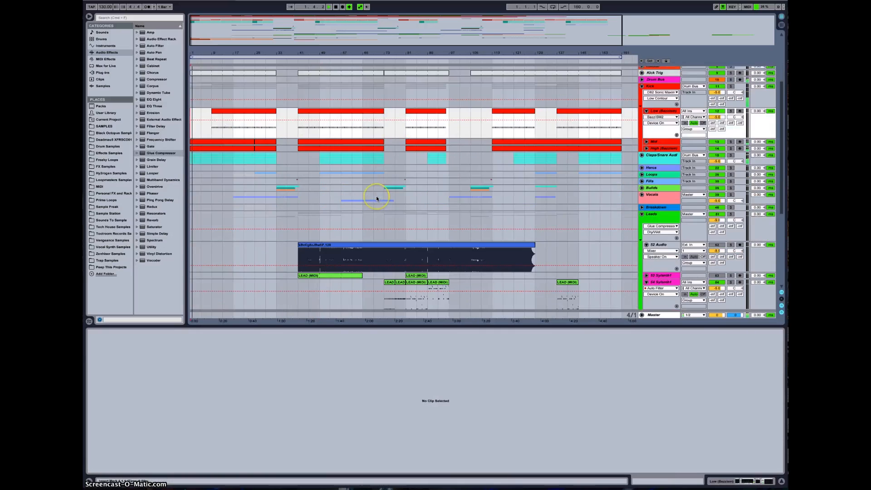
pyautogui.scroll(6, 376, 195)
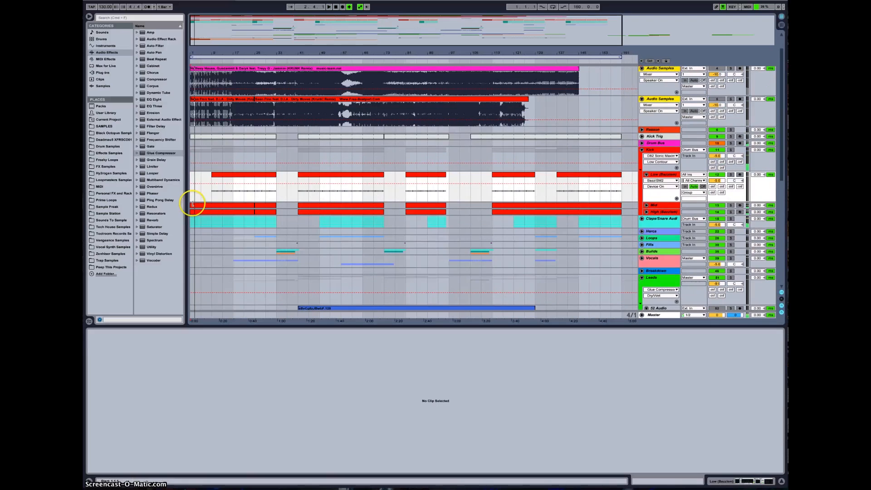
pyautogui.scroll(-5, 257, 272)
pyautogui.click(642, 283)
pyautogui.scroll(-3, 486, 208)
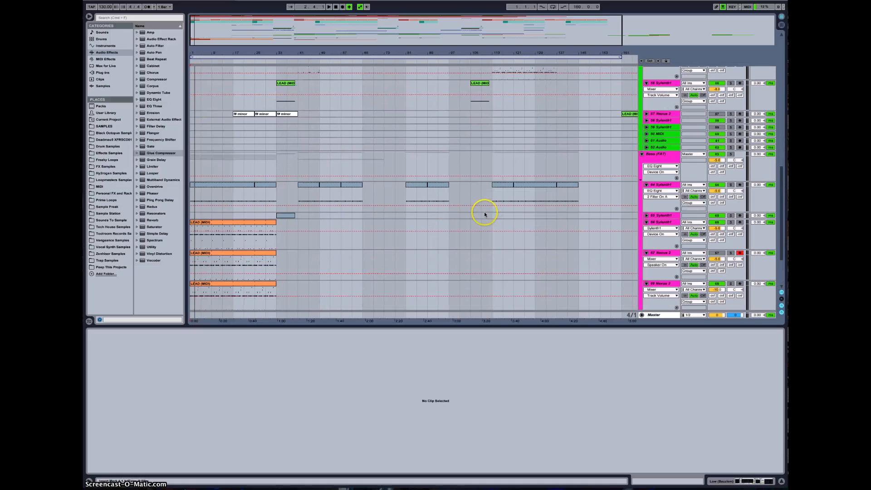
# Step: Open the LEAD (MIDI) clip on the 68 Nexus 2 bass track, transpose all its notes down one octave, and play it
pyautogui.scroll(-2, 399, 253)
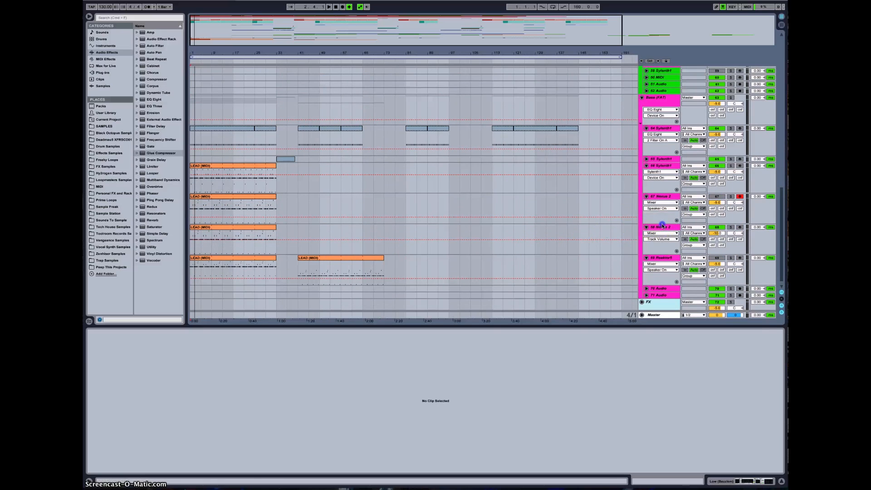
pyautogui.click(662, 226)
pyautogui.click(222, 297)
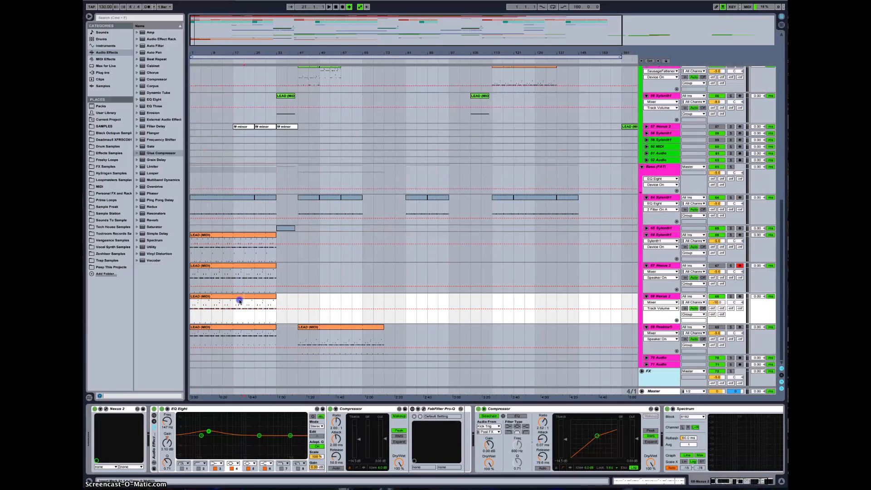
pyautogui.doubleClick(240, 302)
pyautogui.click(347, 413)
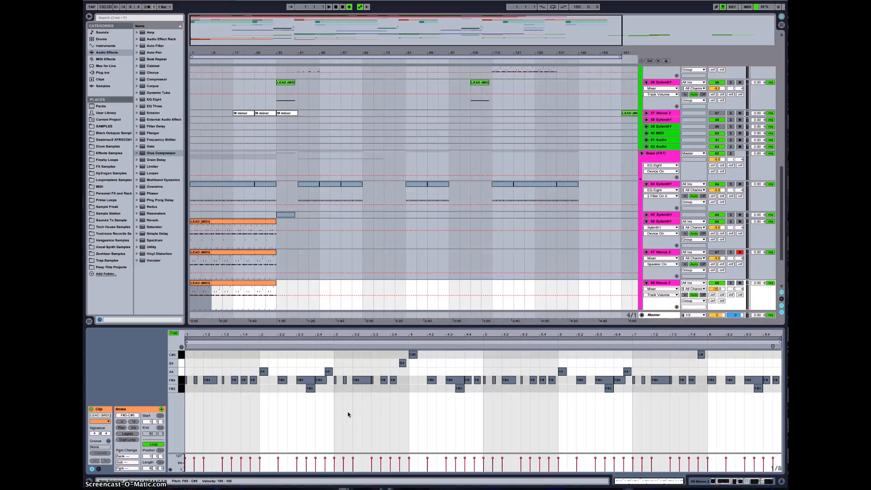
pyautogui.press('space')
pyautogui.hotkey('shift', 'Down')
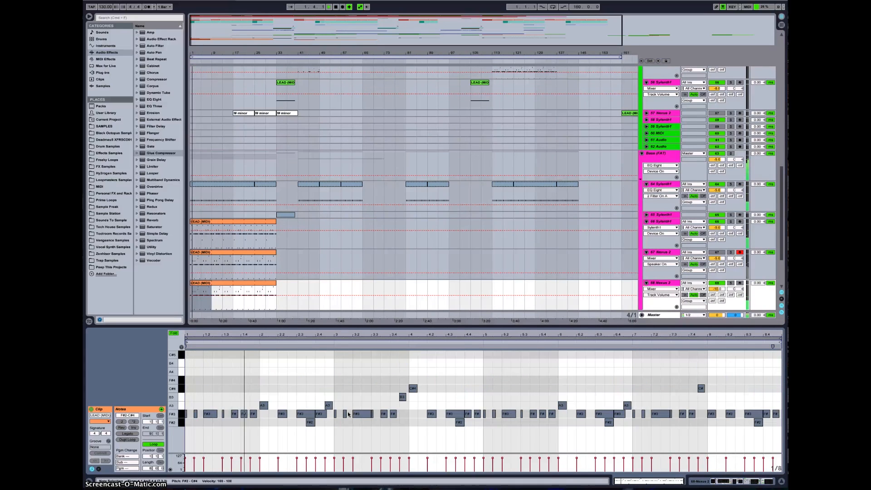
# Step: Adjust the 68 Nexus 2 track's volume and replay the opening bars with the transposed bass clip
pyautogui.click(217, 83)
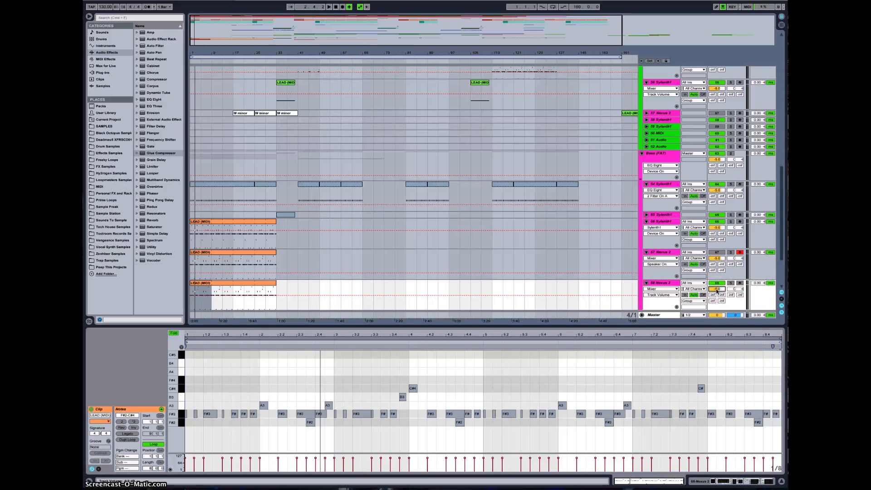
pyautogui.press('space')
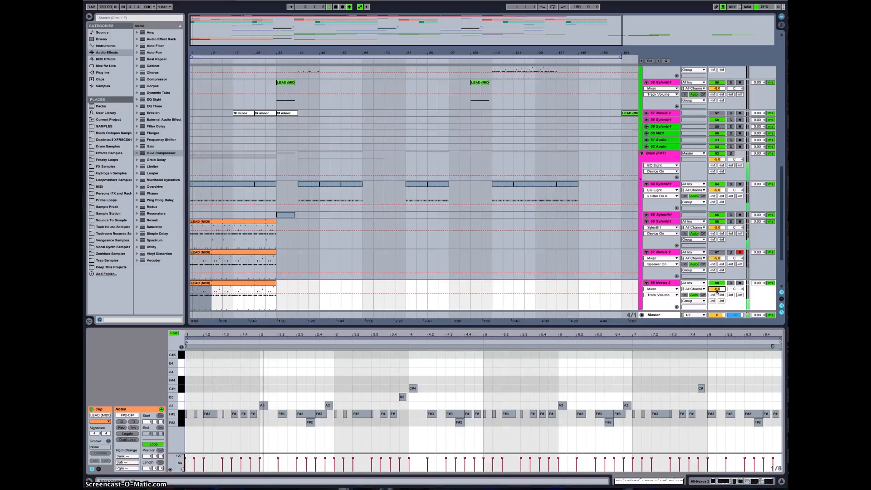
pyautogui.press('XF86AudioLowerVolume')
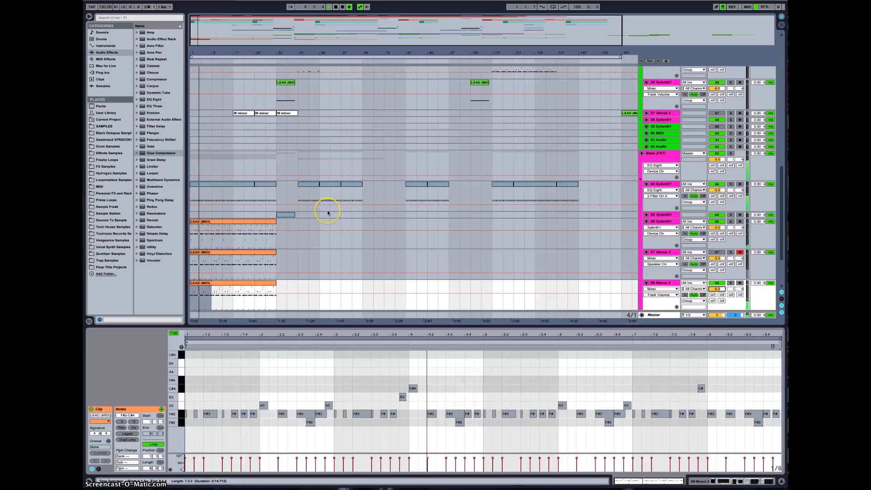
# Step: Return to the reference and kick tracks, and play the arrangement's opening bars before placing the playback position at bar 17
pyautogui.scroll(15, 243, 195)
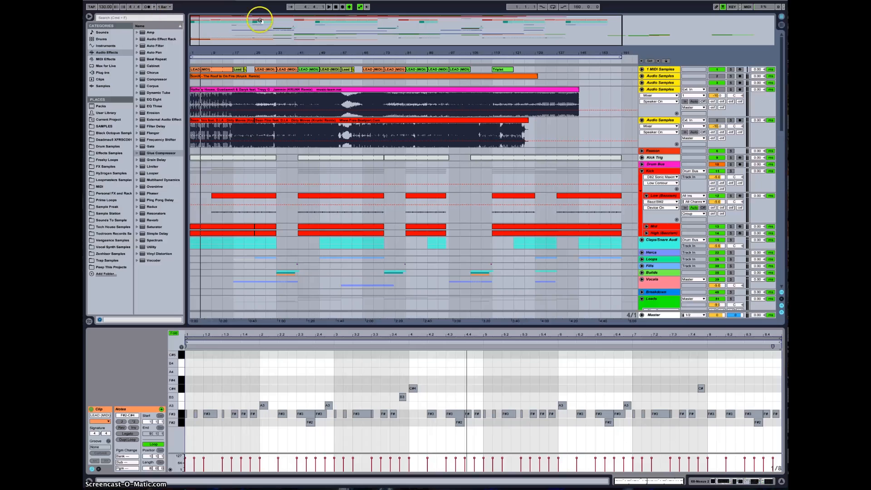
pyautogui.click(336, 7)
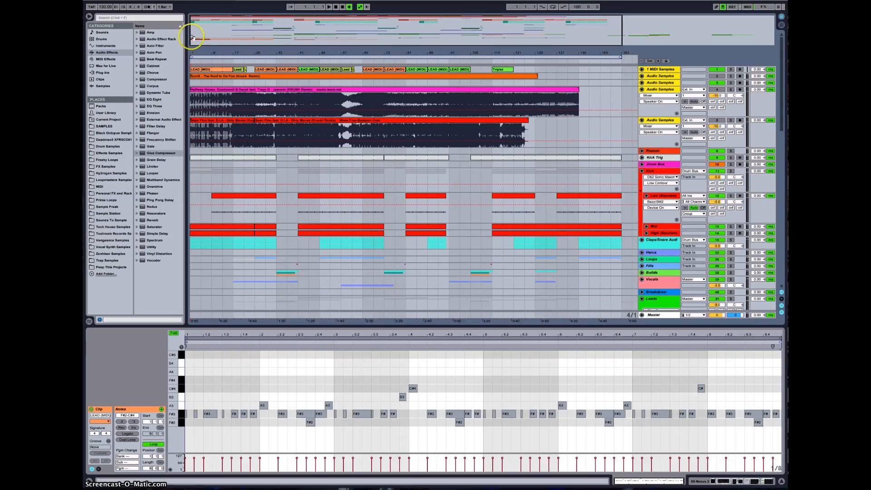
pyautogui.click(199, 60)
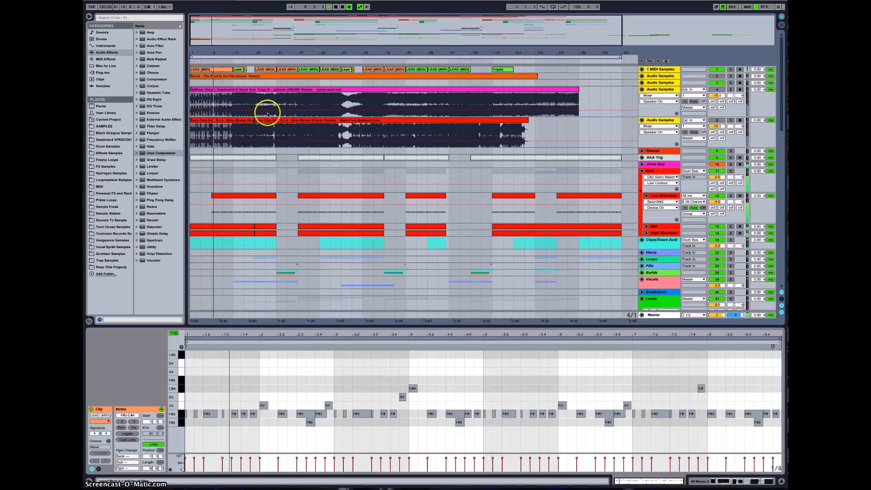
pyautogui.click(234, 213)
# Step: Unfold the Vocals group and its 42 Audio track, and play the lead-in from bar 13 through the first vocal's entry
pyautogui.scroll(-8, 247, 216)
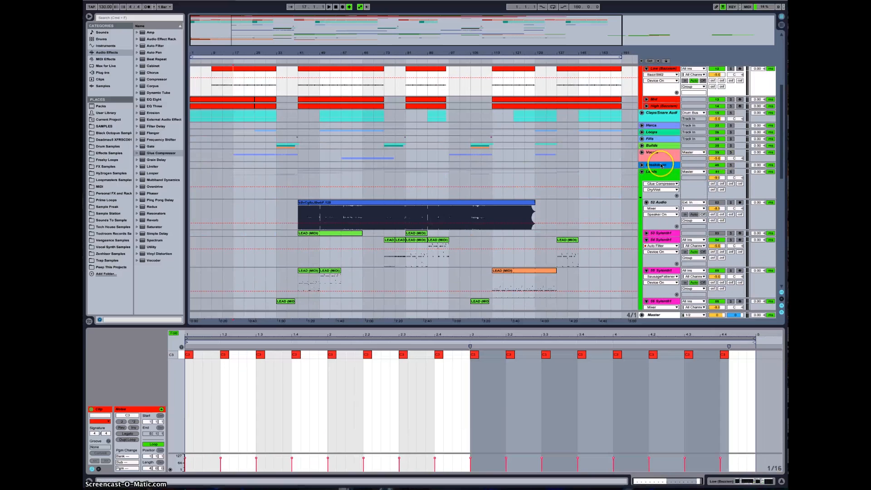
pyautogui.click(642, 152)
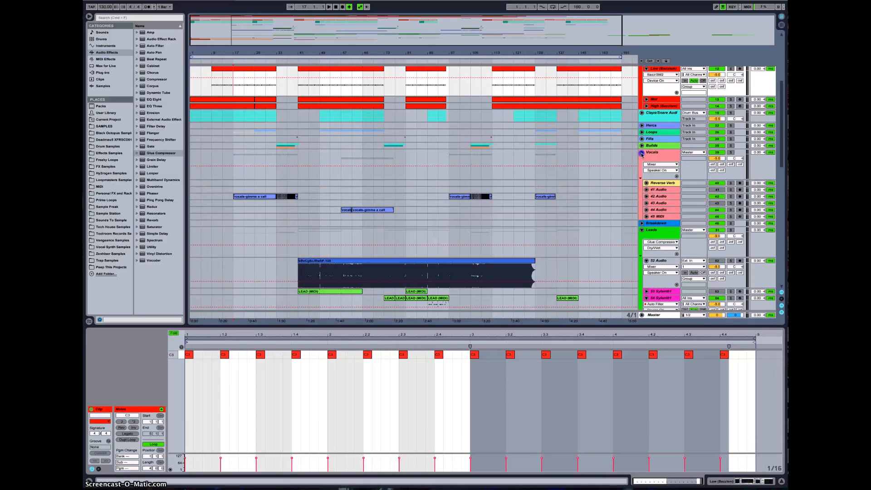
pyautogui.click(647, 197)
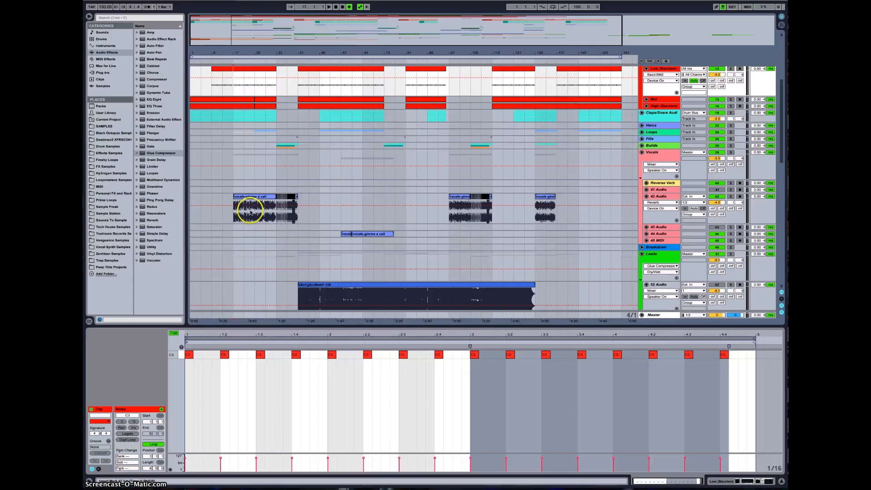
pyautogui.click(233, 212)
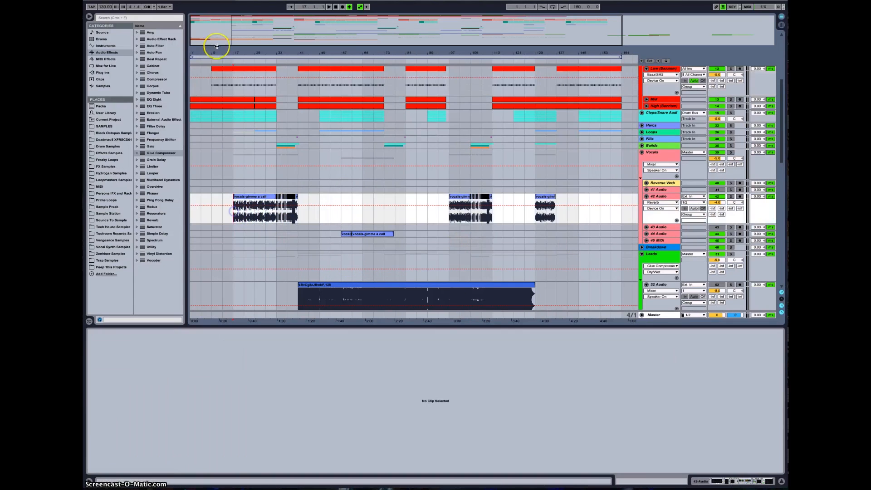
pyautogui.moveTo(226, 25); pyautogui.dragTo(227, 25)
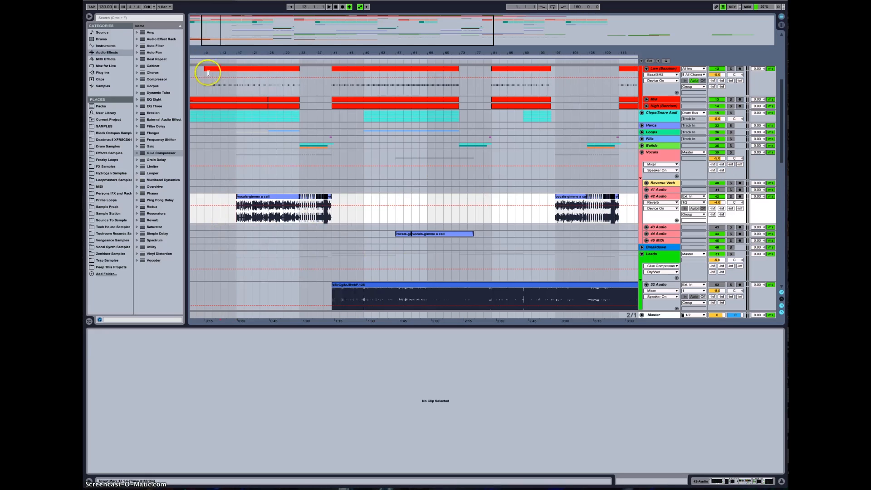
pyautogui.press('space')
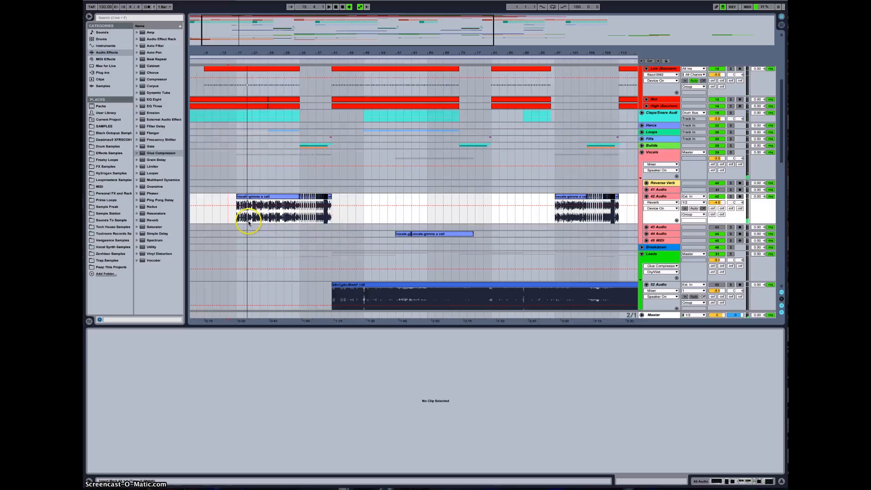
# Step: Solo the Jammin reference track, audition it around bars 19 and 25, and turn its solo off
pyautogui.scroll(3, 267, 182)
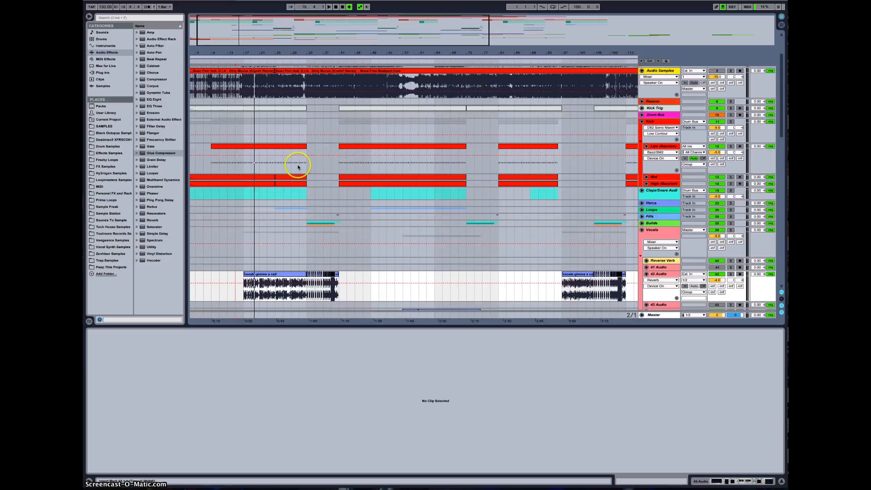
pyautogui.scroll(2, 287, 98)
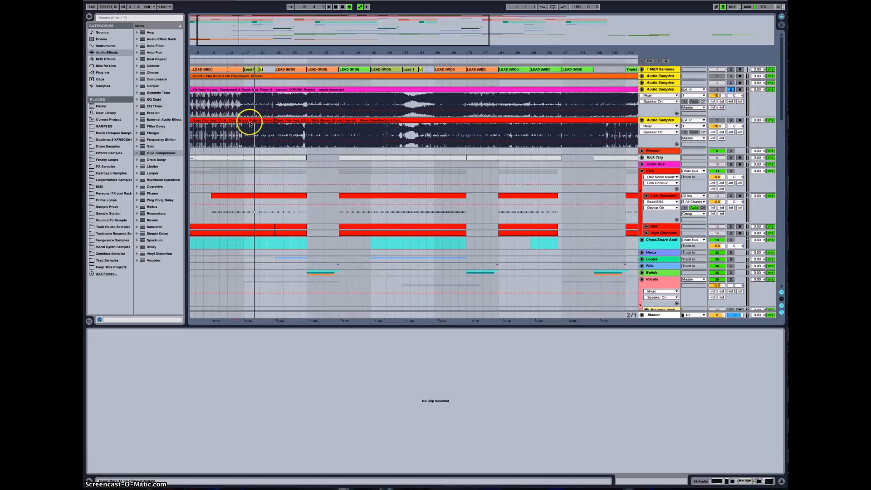
pyautogui.click(249, 97)
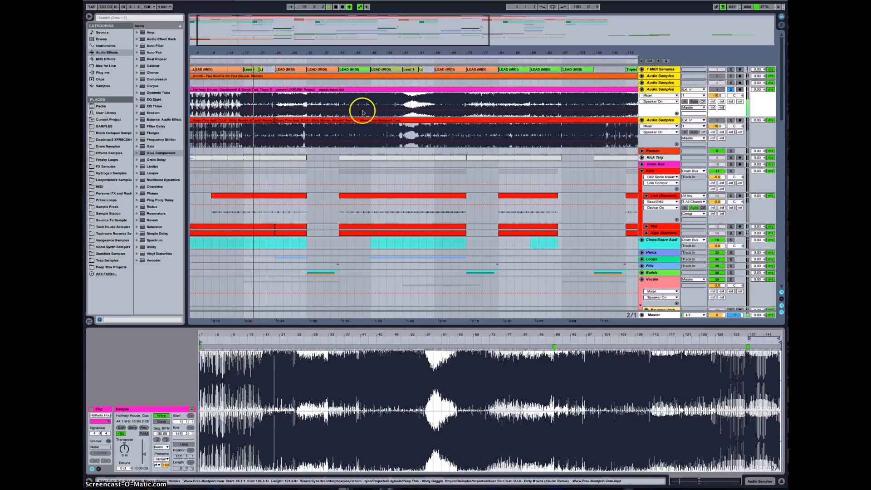
pyautogui.click(274, 97)
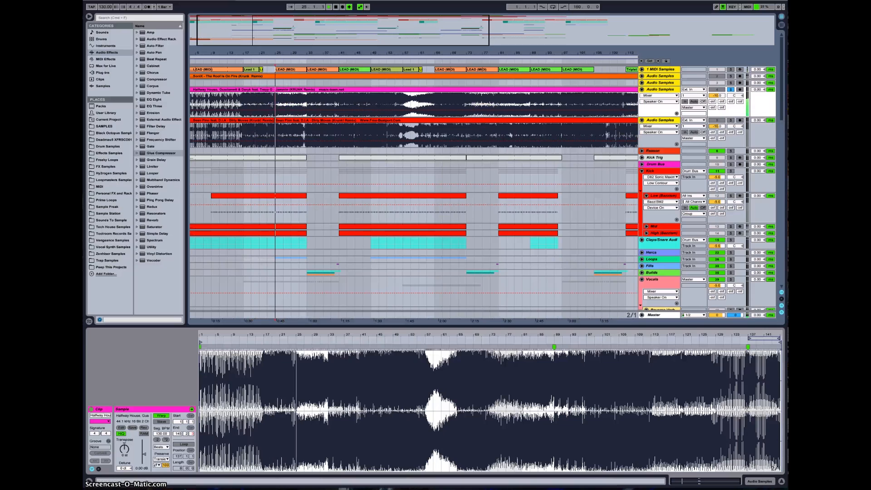
pyautogui.click(730, 89)
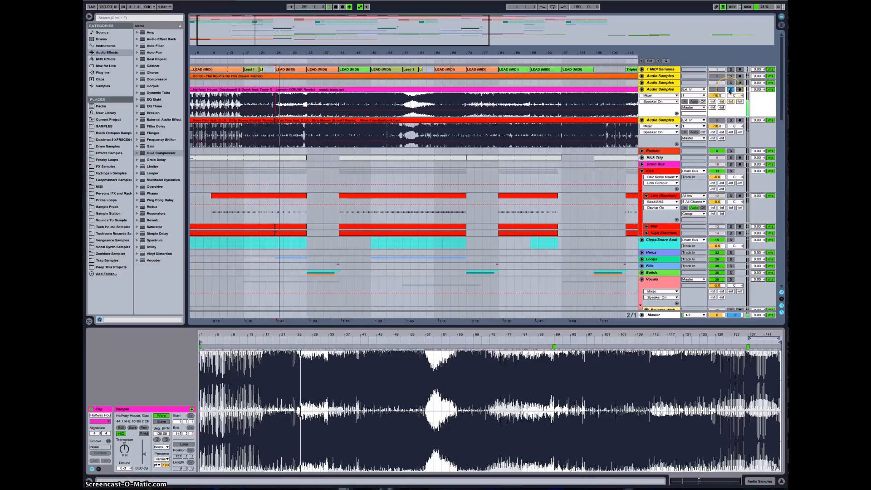
# Step: Lower the 42 Audio vocal track's volume and play the first vocal section around bar 19
pyautogui.scroll(-5, 344, 217)
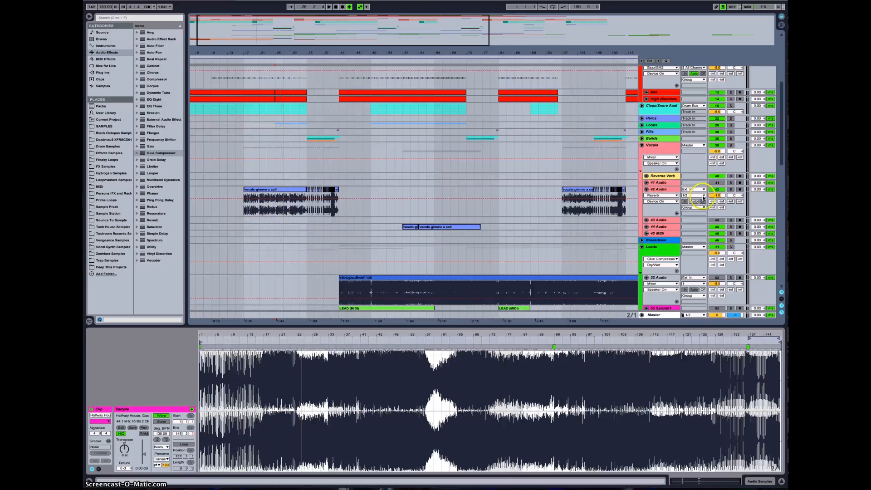
pyautogui.moveTo(717, 198); pyautogui.dragTo(669, 215)
pyautogui.click(511, 216)
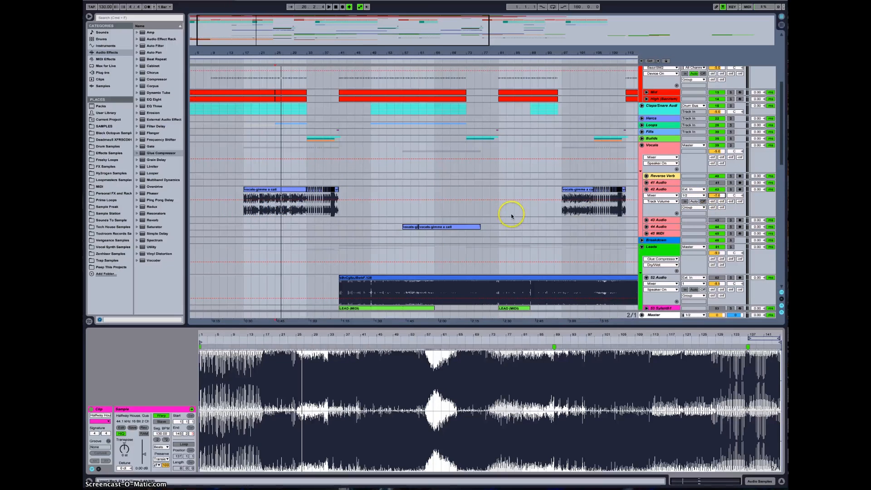
pyautogui.click(268, 204)
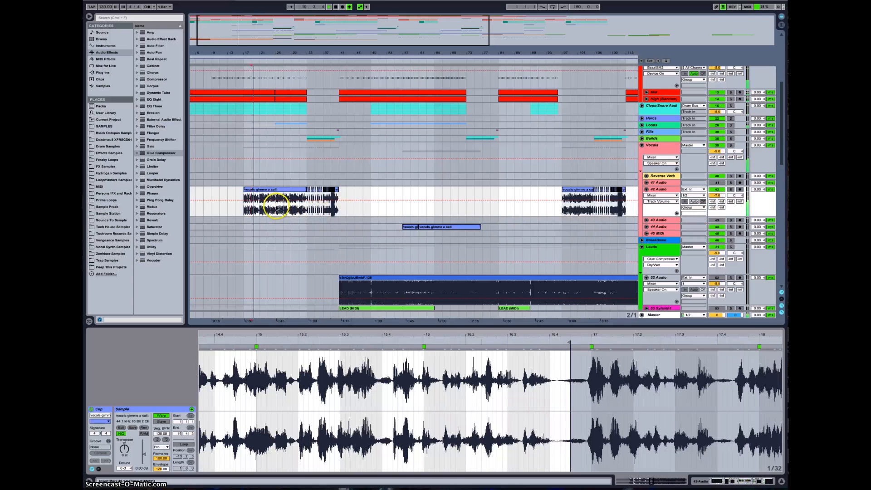
pyautogui.click(275, 207)
pyautogui.press('space')
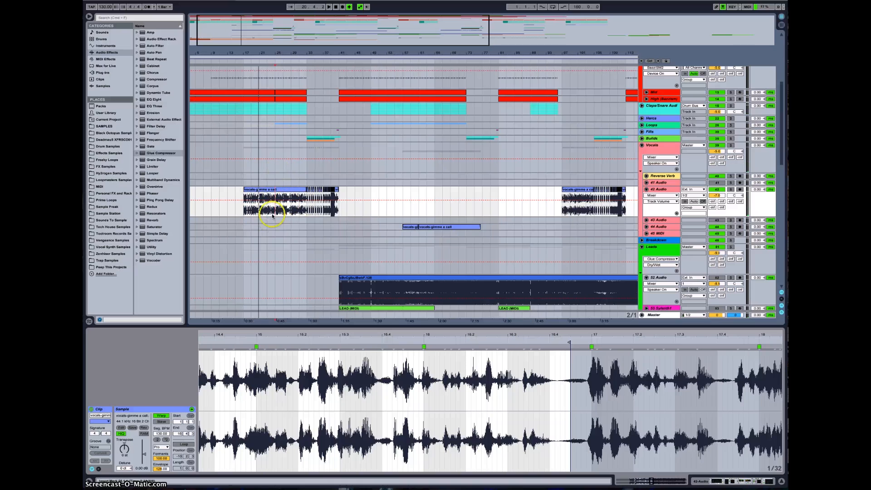
# Step: Audition the first vocal section on the 42 Audio track around bars 25 and 31, continuing into the build
pyautogui.click(277, 217)
pyautogui.click(279, 222)
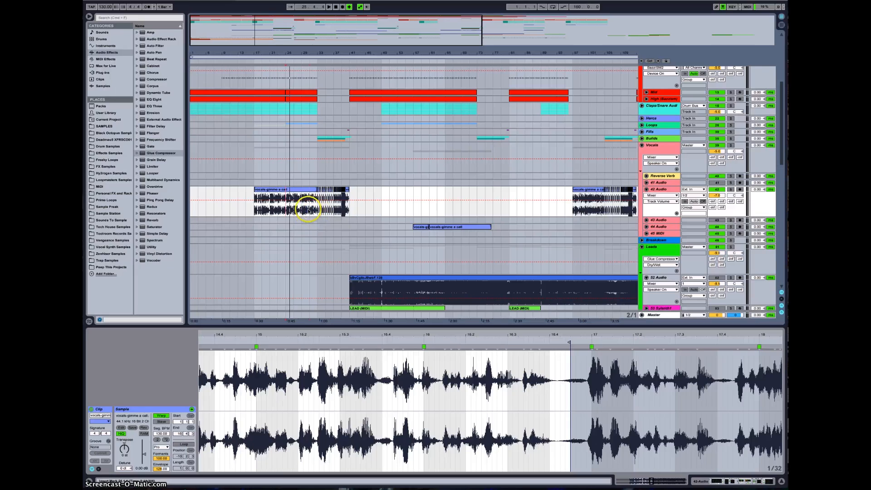
pyautogui.click(311, 210)
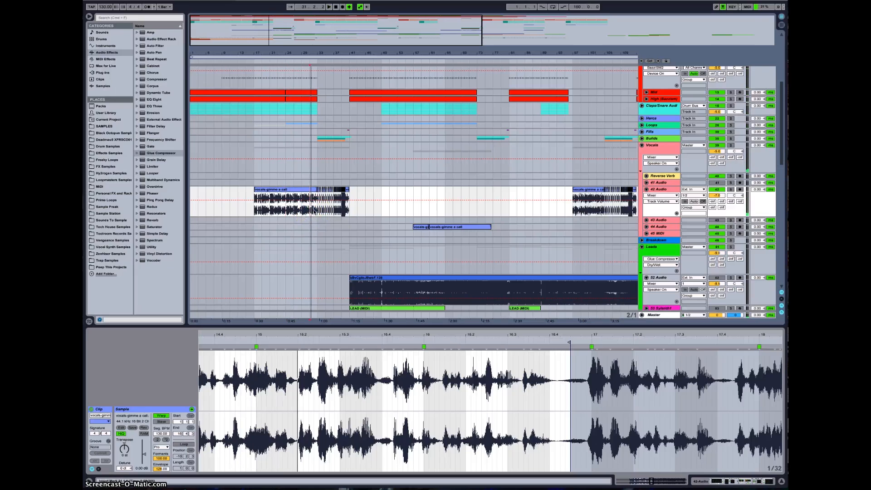
pyautogui.press('space')
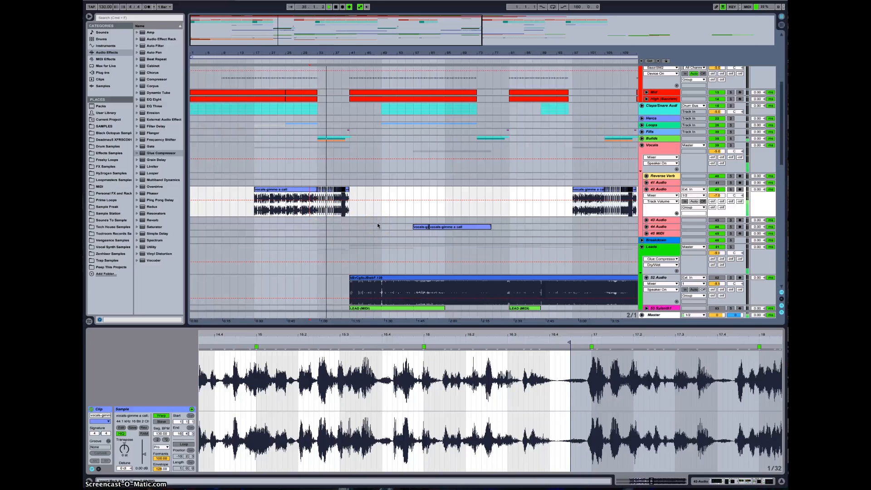
# Step: Fold the 52 Audio track, bring the Leads tracks into view, and play the 55 Sylenth1 lead clips around bars 41 and 49
pyautogui.click(647, 277)
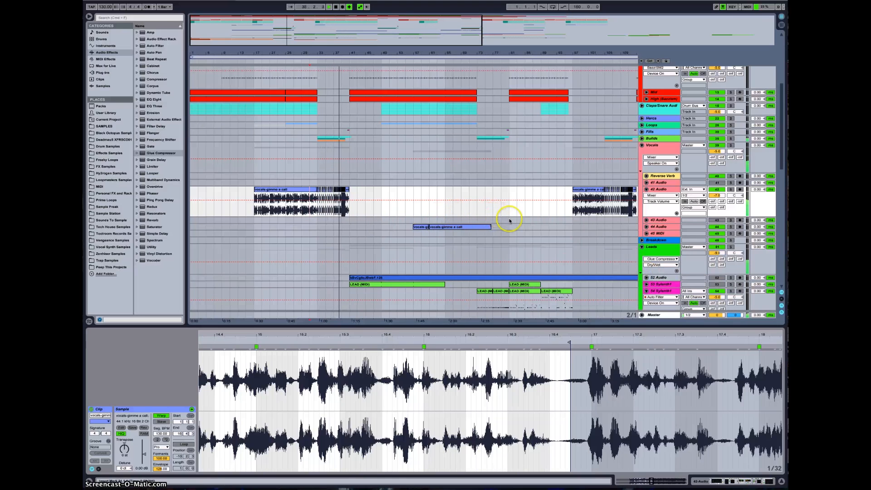
pyautogui.scroll(-3, 509, 220)
pyautogui.scroll(-3, 509, 221)
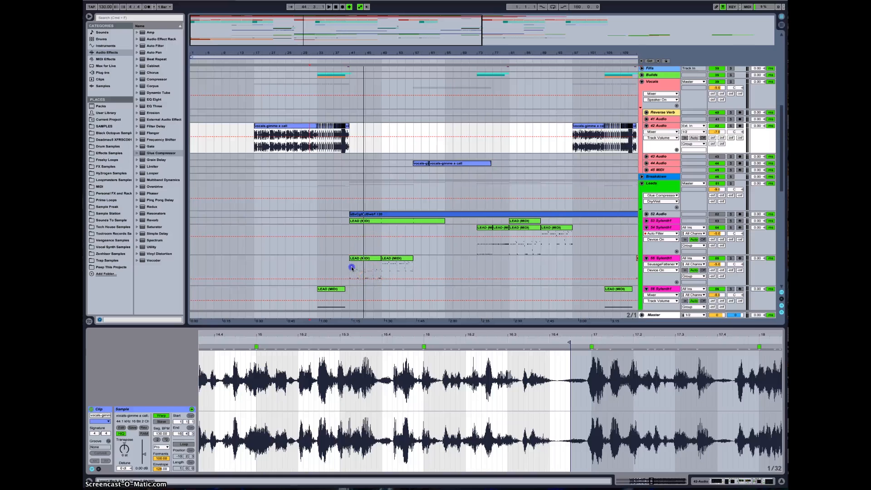
pyautogui.click(352, 266)
pyautogui.press('space')
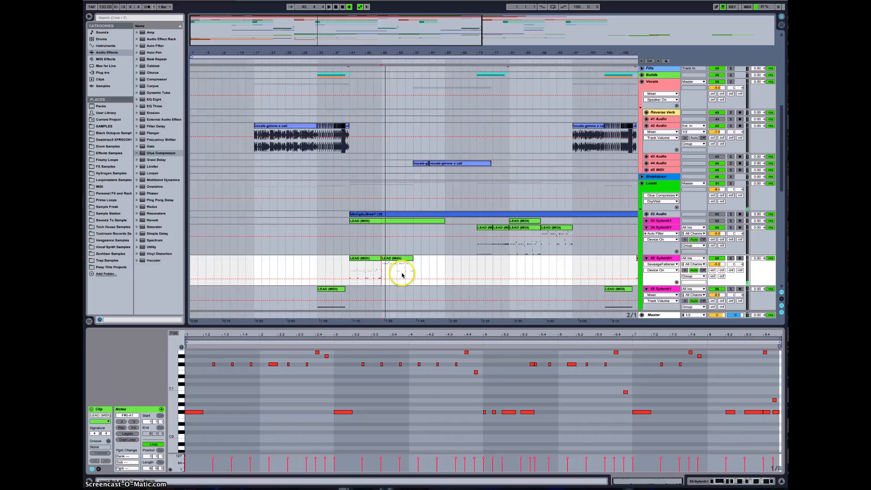
# Step: Compare the lead and vocal clip layout with the reference waveforms, and select bars 57 to 73 on the 42 Audio track
pyautogui.scroll(8, 393, 271)
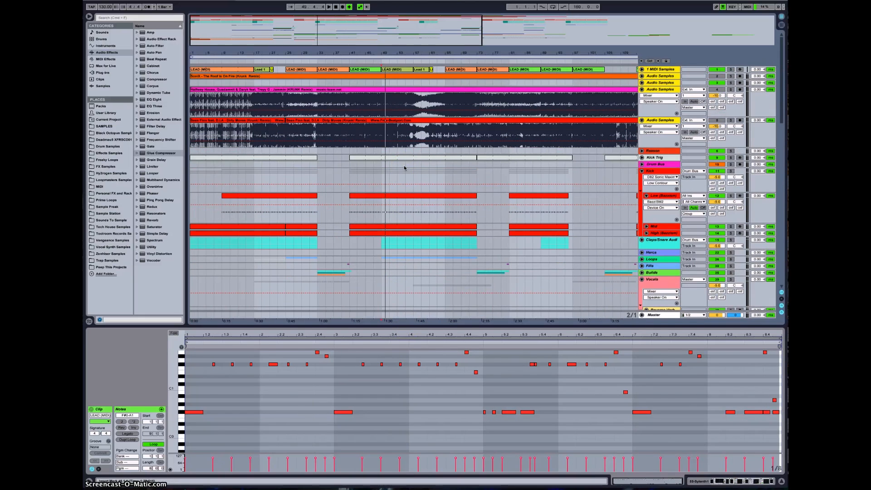
pyautogui.scroll(-8, 415, 216)
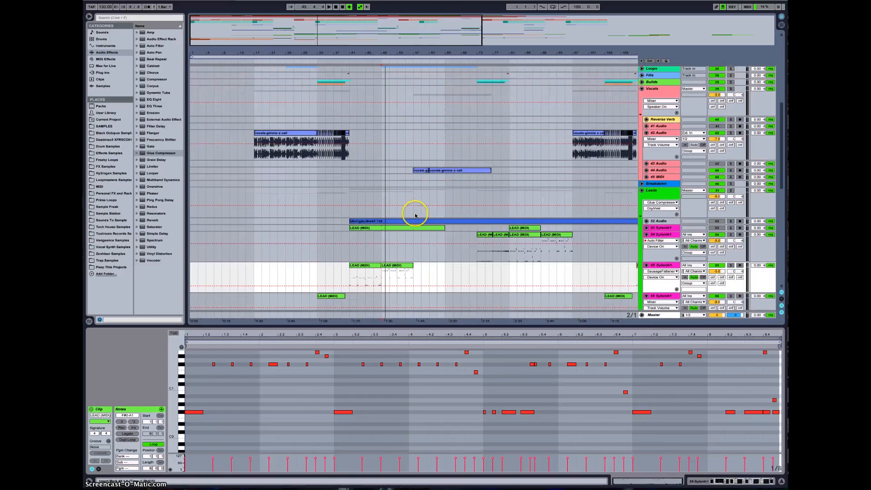
pyautogui.click(413, 255)
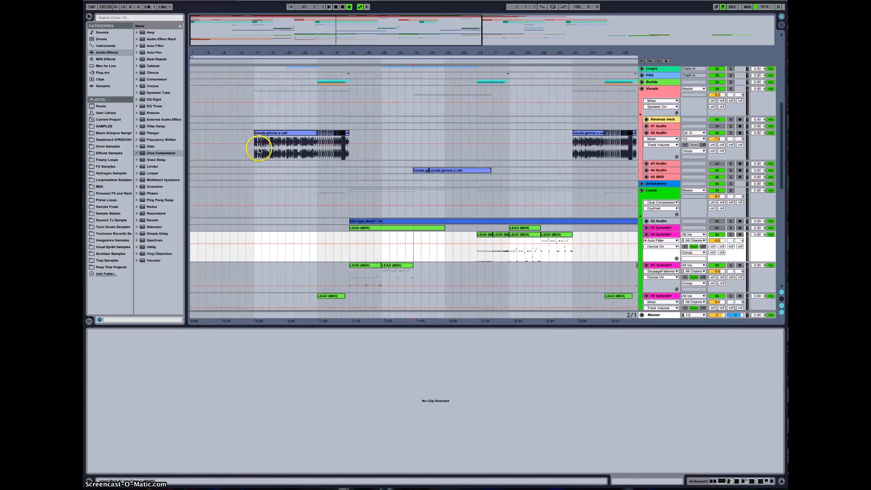
pyautogui.moveTo(414, 160); pyautogui.dragTo(477, 159)
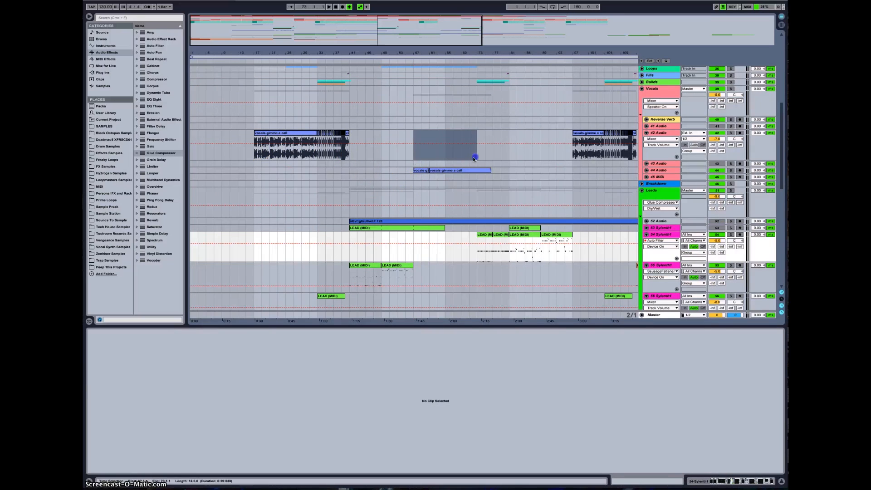
# Step: Unfold the 44 Audio vocal track and play its vocal section from bar 57
pyautogui.click(414, 156)
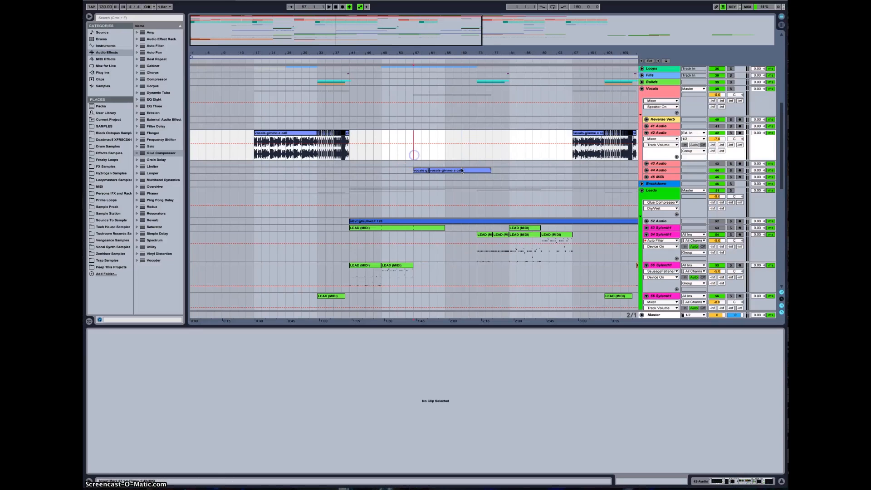
pyautogui.click(645, 170)
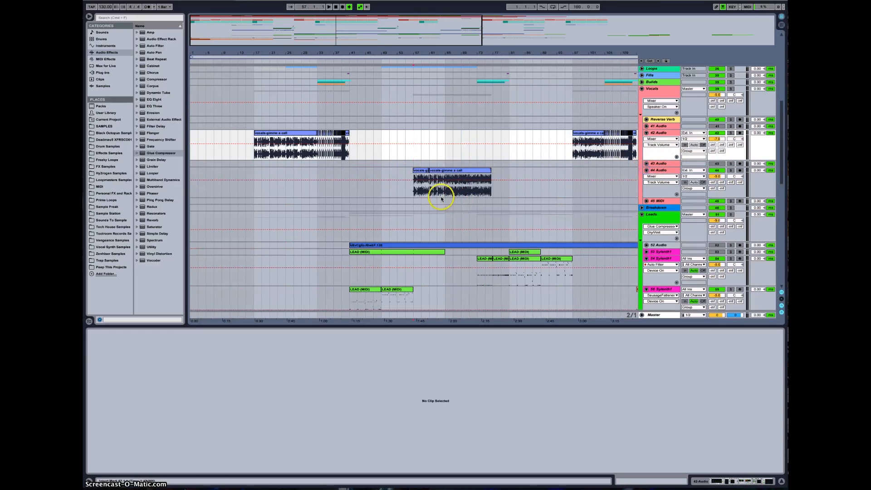
pyautogui.click(414, 191)
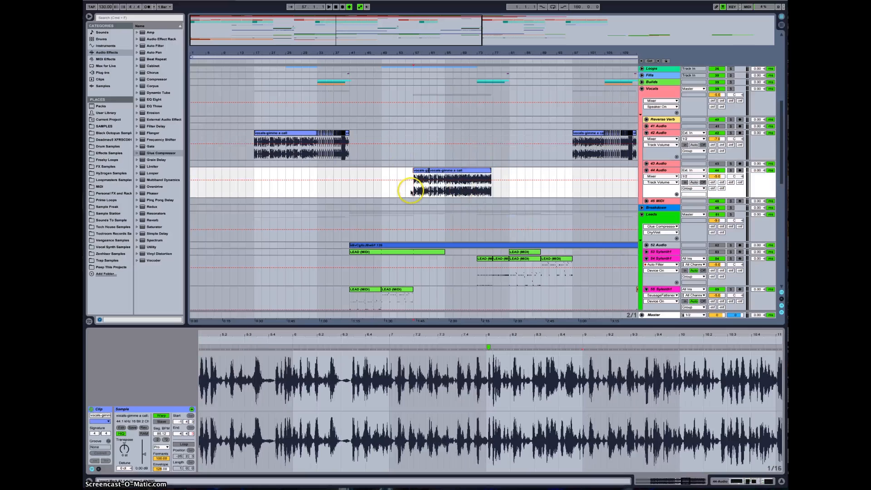
pyautogui.click(406, 154)
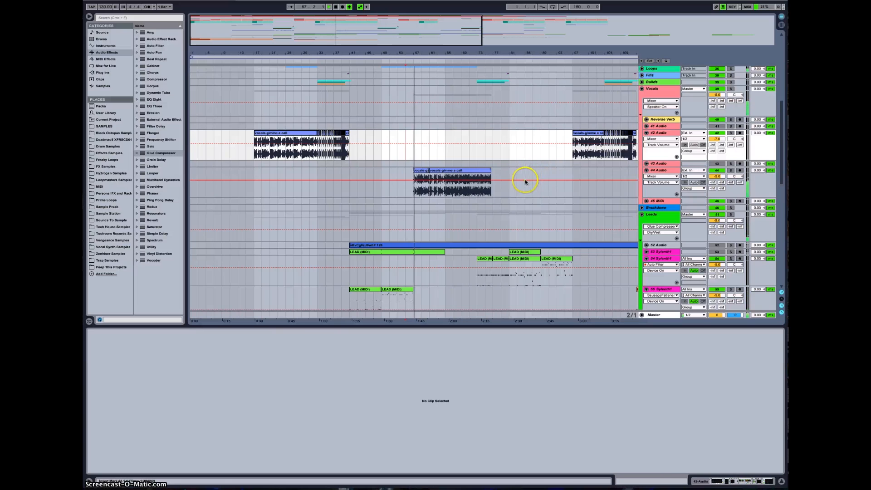
# Step: Try a duplicate of the second 55 Sylenth1 lead clip at bar 57, auditioning its notes an octave higher and back at original pitch
pyautogui.scroll(-5, 518, 218)
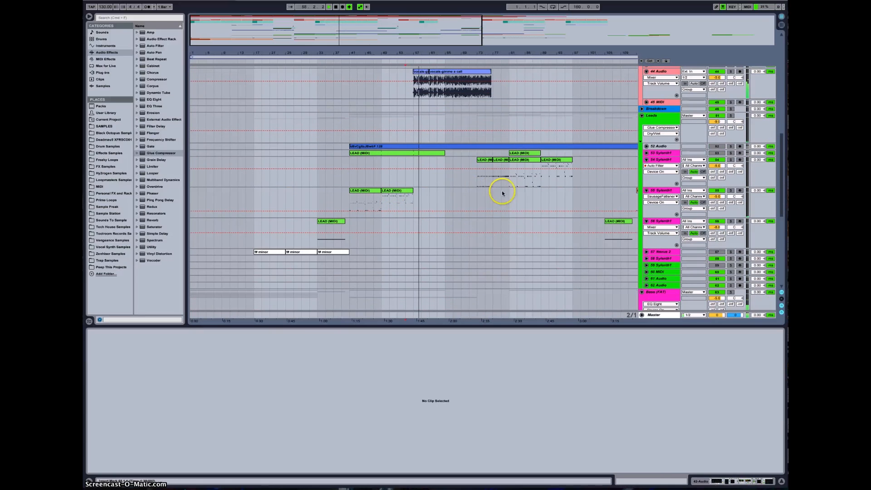
pyautogui.click(406, 191)
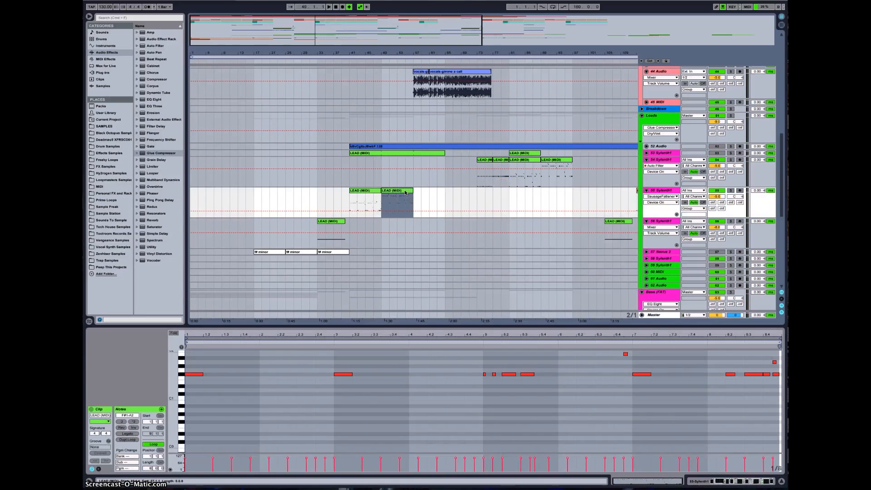
pyautogui.hotkey('ctrl', 'd')
pyautogui.click(428, 193)
pyautogui.click(414, 368)
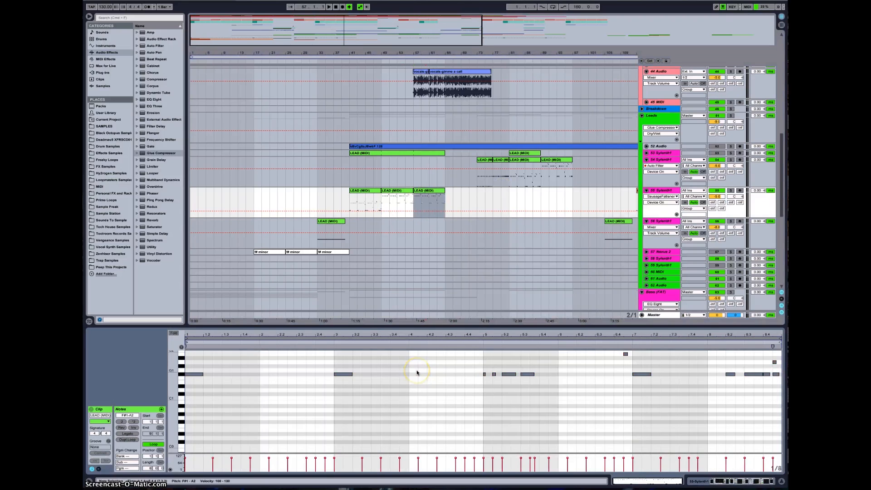
pyautogui.hotkey('shift', 'Up')
pyautogui.press('space')
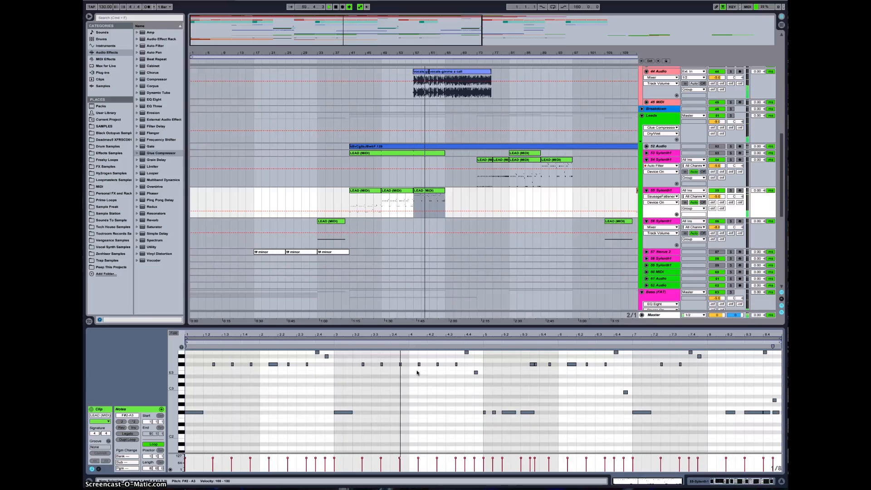
pyautogui.hotkey('shift', 'Down')
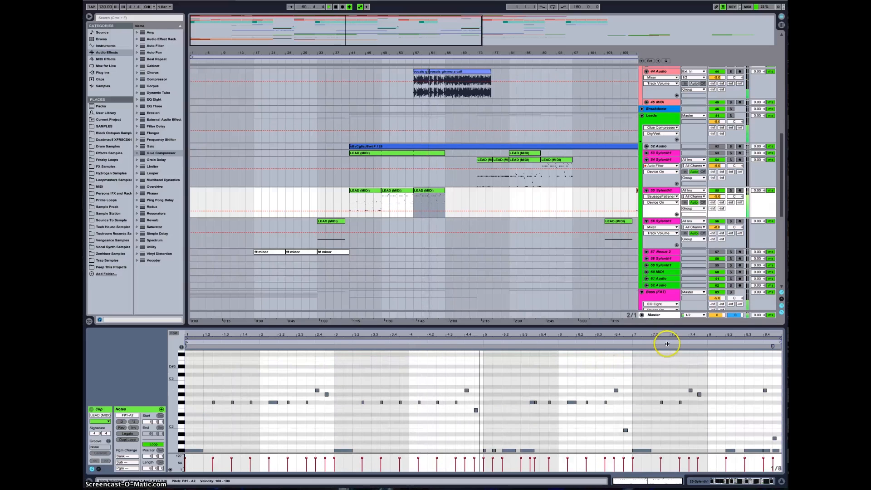
# Step: Stop playback and delete the duplicated lead clip at bar 57 on the 55 Sylenth1 track
pyautogui.click(425, 185)
pyautogui.press('space')
pyautogui.click(428, 191)
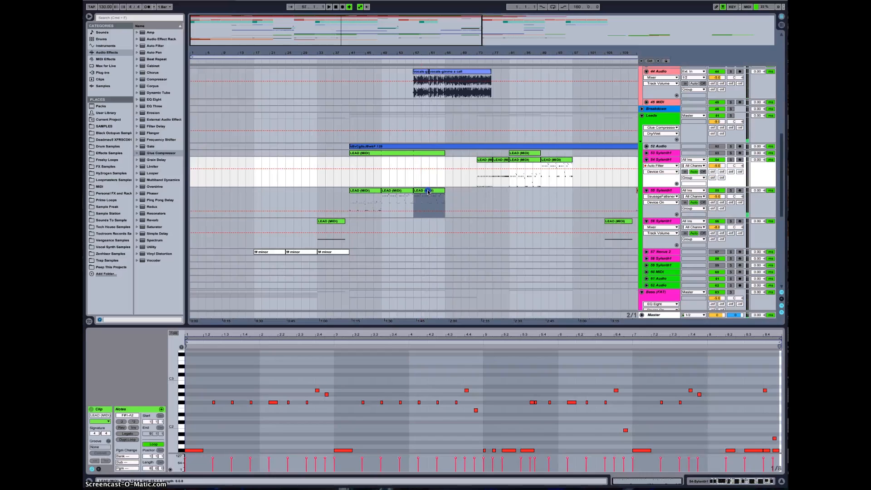
pyautogui.press('Delete')
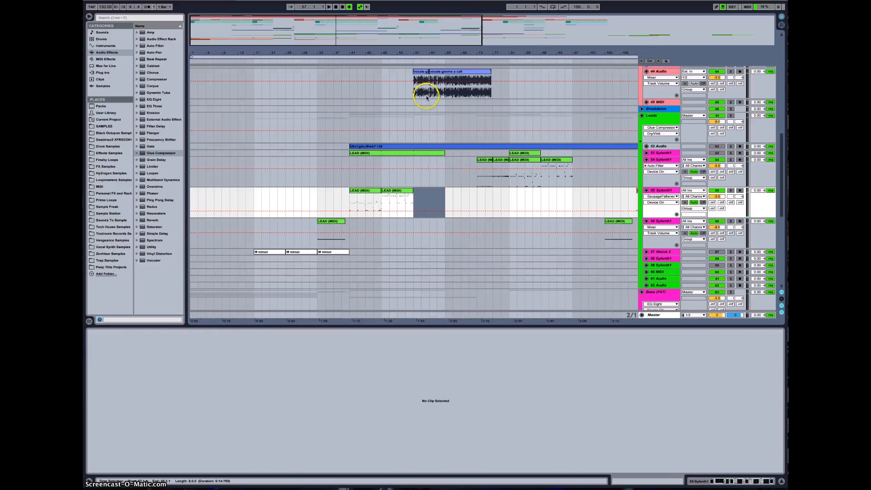
# Step: Review the 44 Audio vocal clips and play the 54 Sylenth1 lead clips from around bar 73
pyautogui.scroll(2, 454, 131)
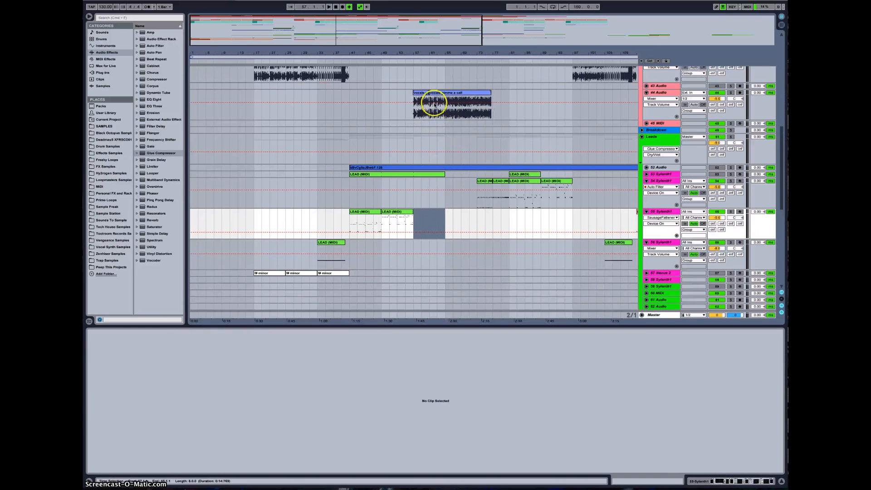
pyautogui.scroll(4, 459, 147)
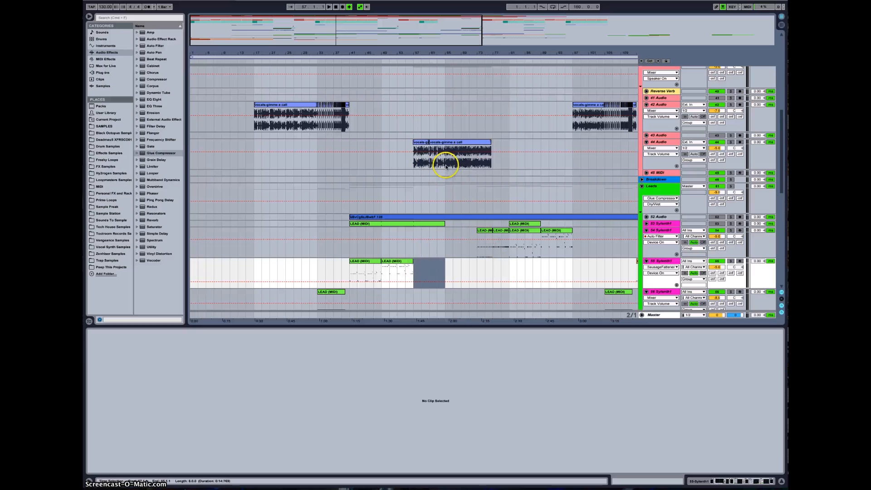
pyautogui.click(478, 247)
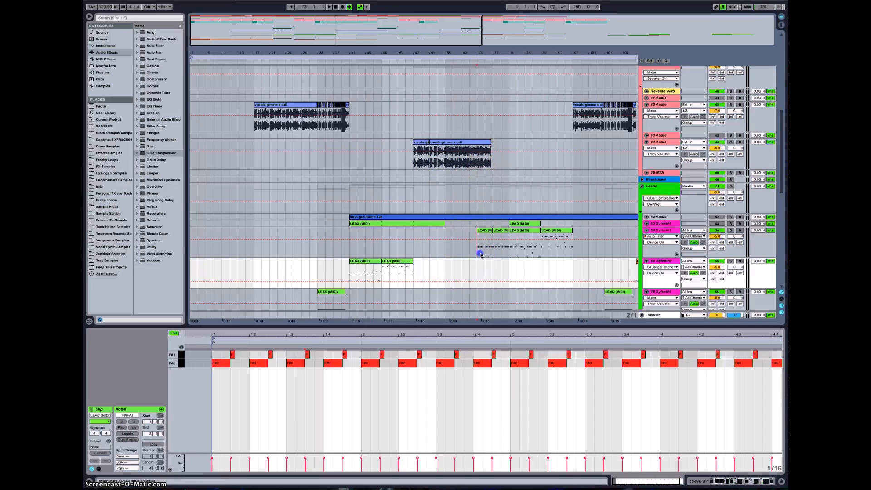
pyautogui.hscroll(2, 491, 247)
pyautogui.hscroll(2, 492, 247)
pyautogui.press('space')
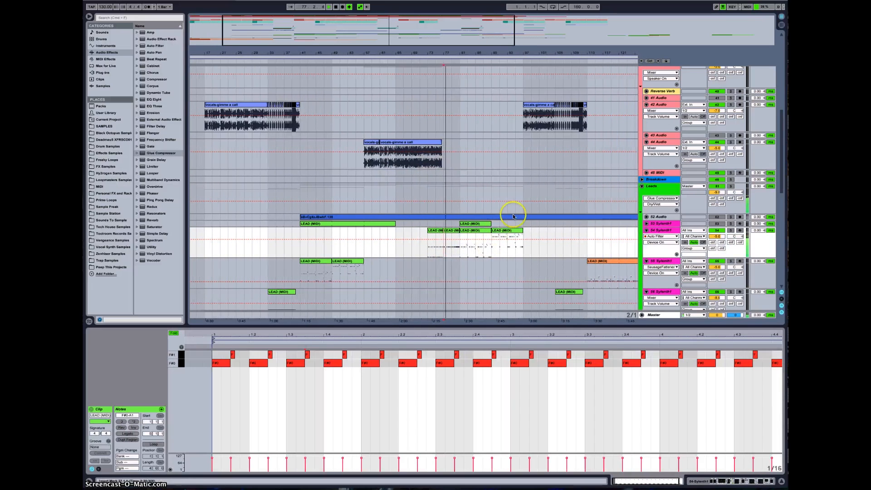
# Step: Unfold the Builds group to show its individual build clips during playback
pyautogui.scroll(10, 467, 202)
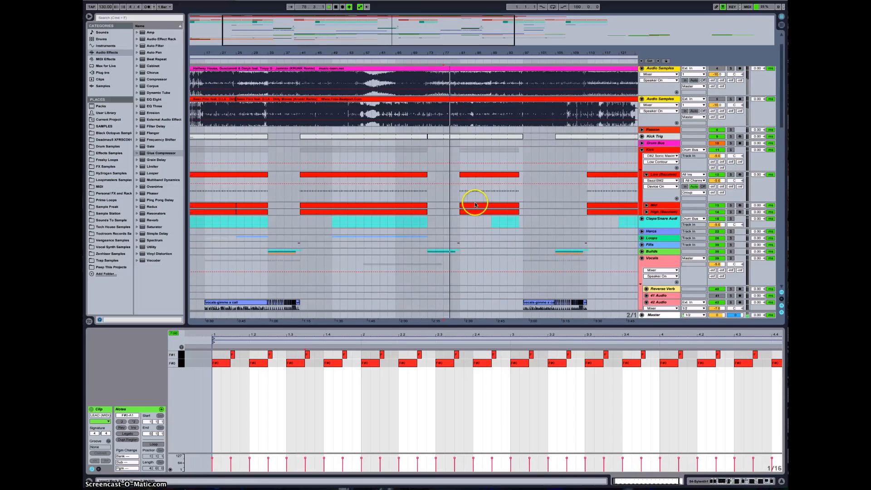
pyautogui.click(642, 251)
pyautogui.scroll(-3, 544, 159)
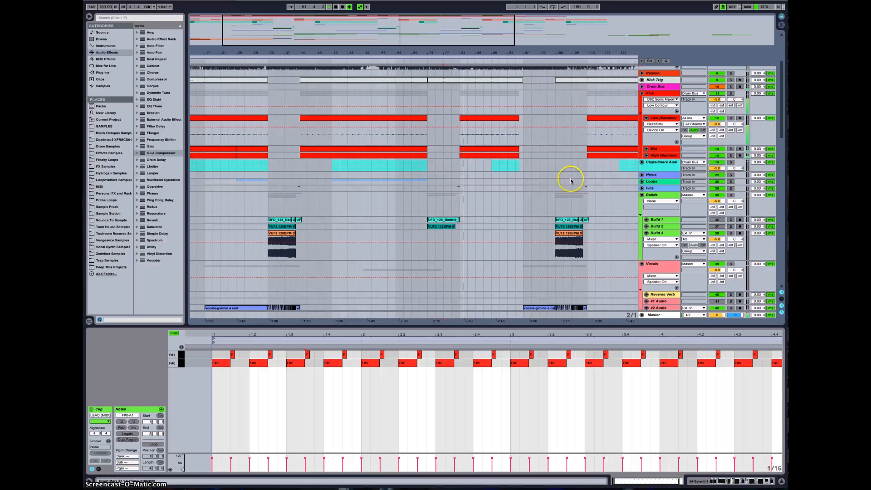
# Step: Fold all the tracks inside the Vocals and Leads groups
pyautogui.scroll(-9, 570, 182)
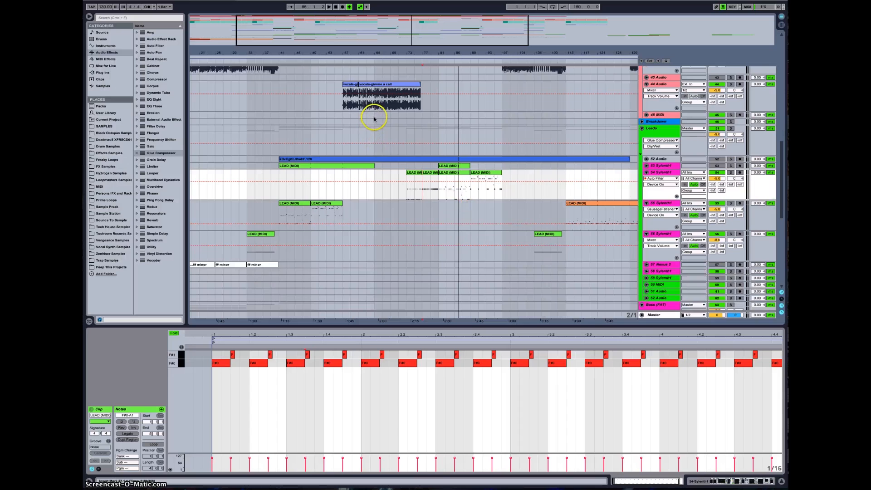
pyautogui.scroll(5, 468, 189)
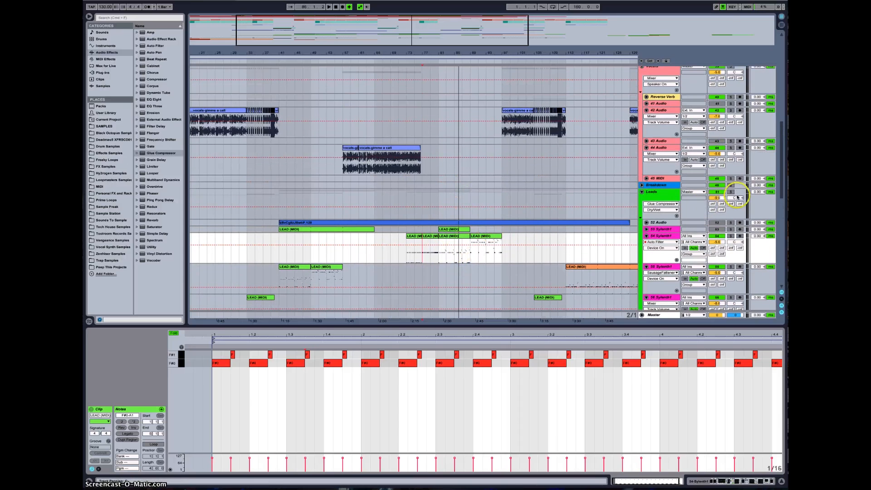
pyautogui.keyDown('alt'); pyautogui.click(646, 147); pyautogui.keyUp('alt')
pyautogui.keyDown('alt'); pyautogui.click(647, 188); pyautogui.keyUp('alt')
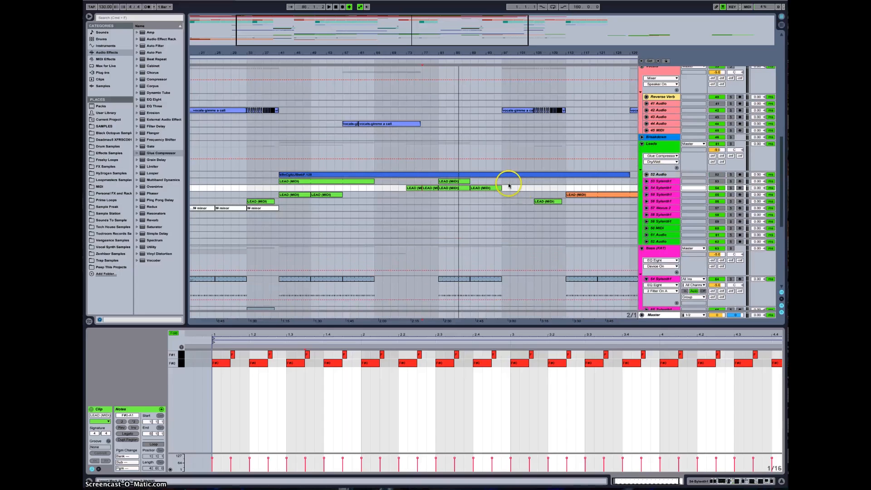
# Step: Select bars 41 to 57 across the tracks from the Builds group up to the low kick track
pyautogui.scroll(6, 509, 186)
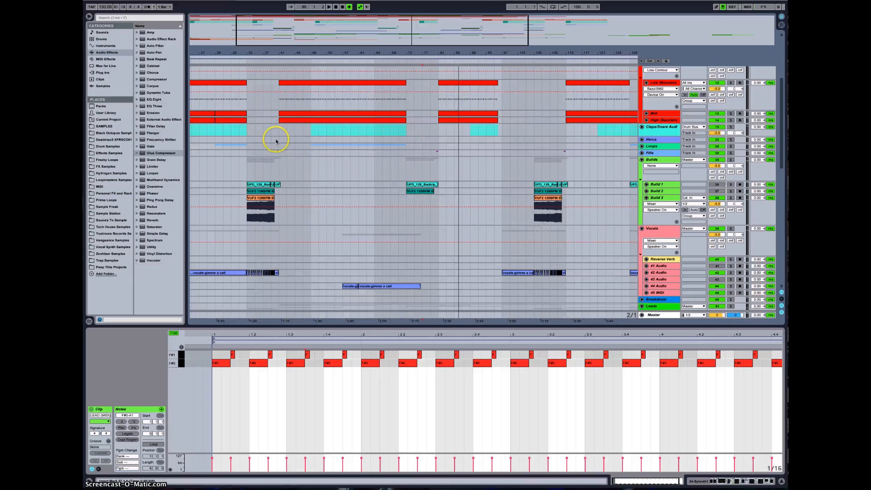
pyautogui.moveTo(282, 170); pyautogui.dragTo(350, 92)
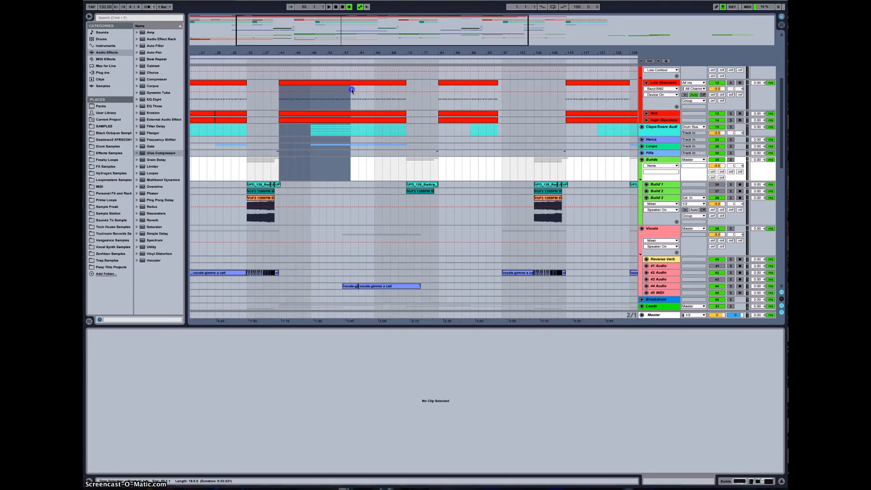
pyautogui.moveTo(352, 91); pyautogui.dragTo(344, 90)
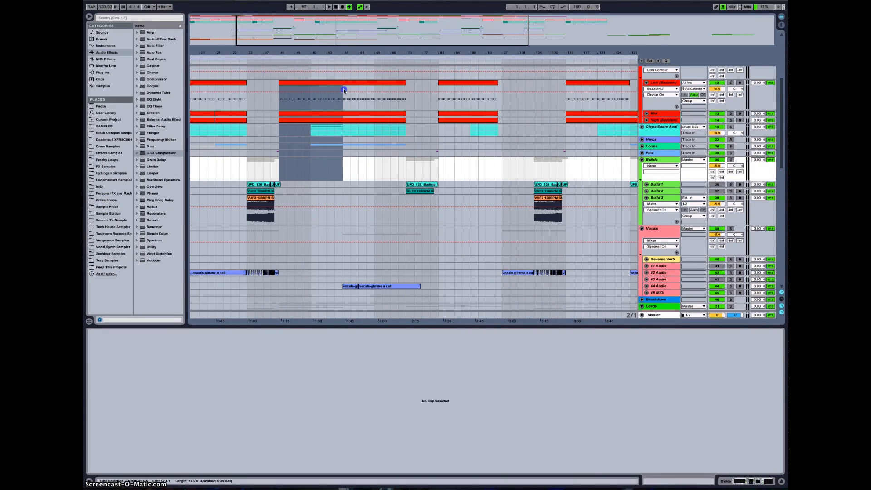
pyautogui.moveTo(343, 90); pyautogui.dragTo(344, 91)
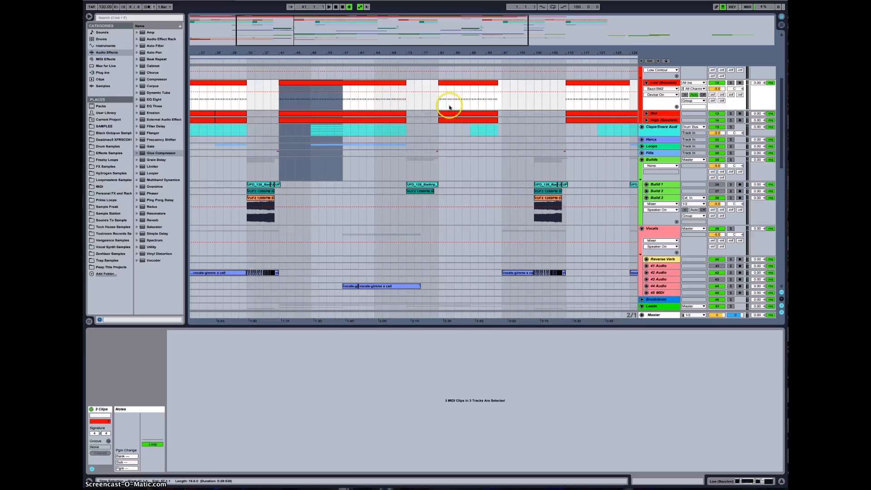
pyautogui.click(501, 100)
# Step: Compare the kick, build, vocal and lead sections with the reference waveforms on the Audio Samples tracks
pyautogui.scroll(-5, 582, 176)
pyautogui.scroll(10, 554, 129)
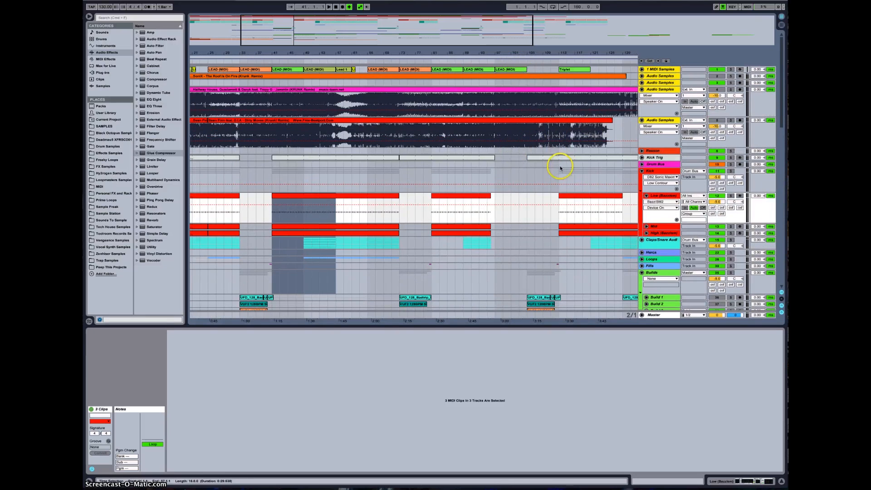
pyautogui.scroll(-2, 477, 141)
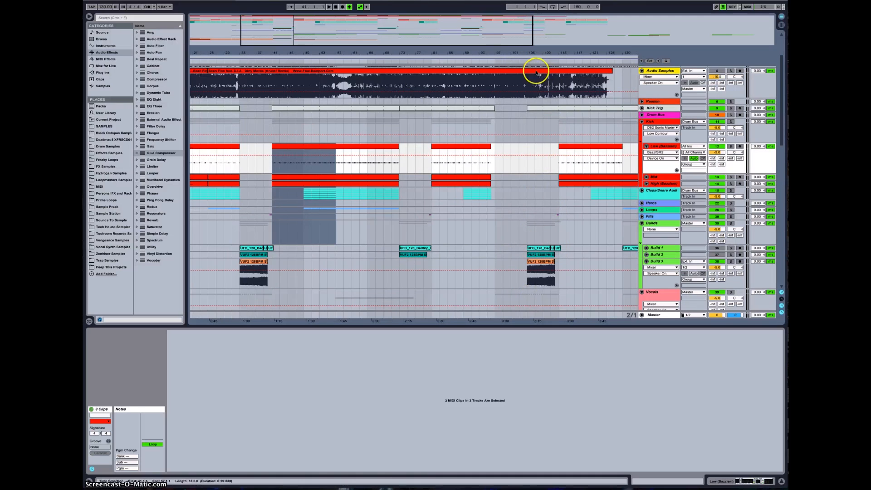
pyautogui.click(530, 107)
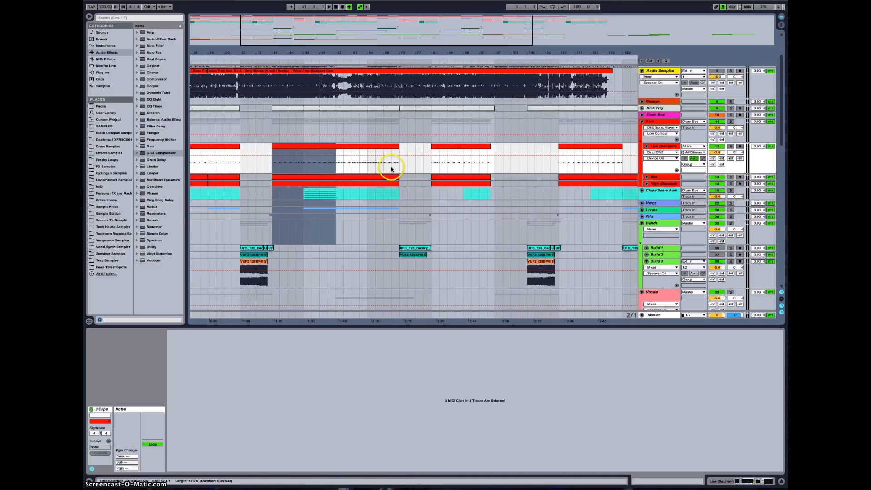
pyautogui.scroll(3, 391, 169)
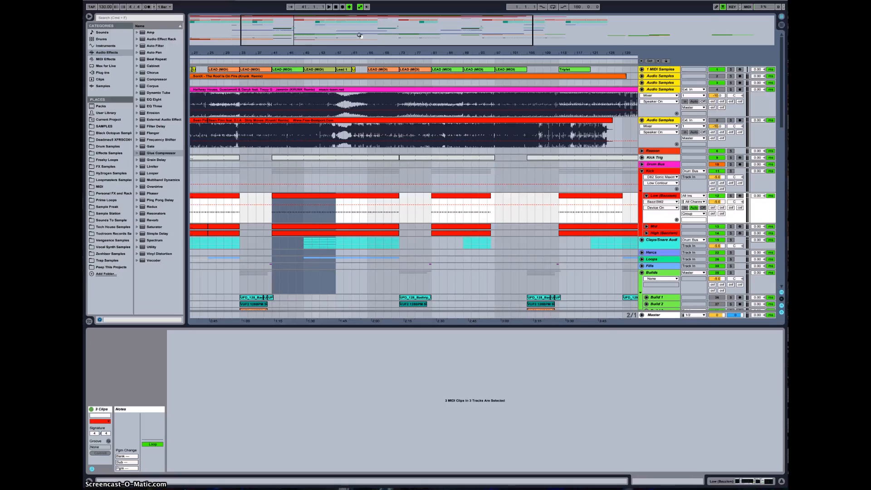
pyautogui.scroll(-10, 617, 218)
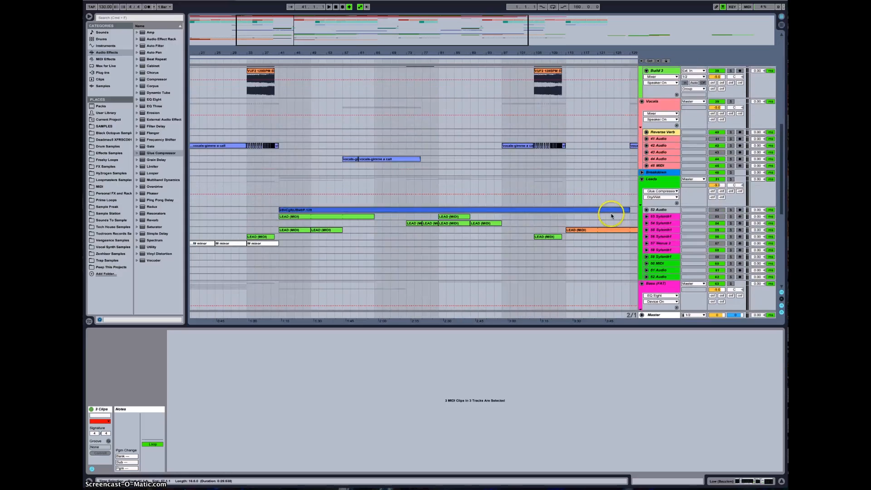
pyautogui.scroll(5, 608, 216)
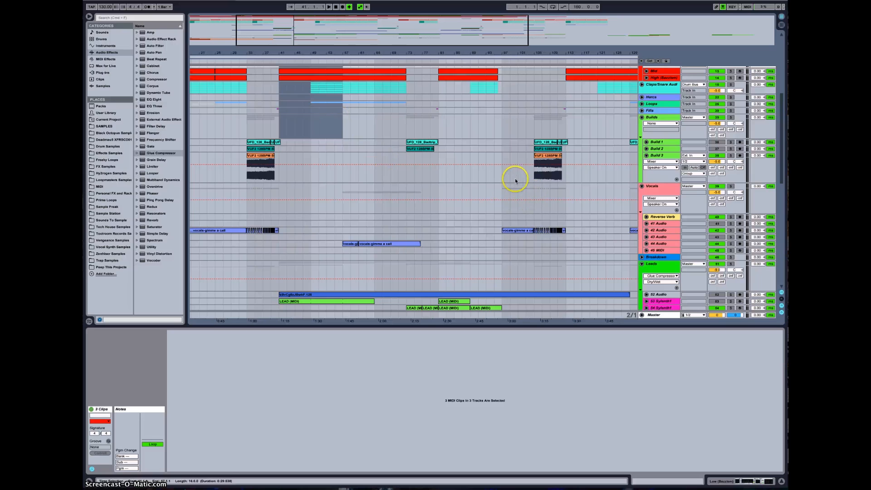
# Step: Play the arrangement from around bar 103 into the build, checking the build, vocal and lead clips there
pyautogui.click(527, 60)
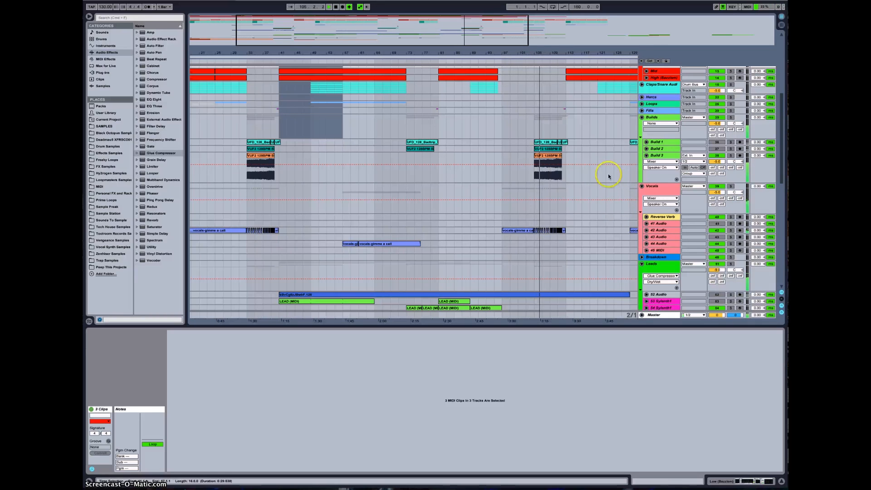
pyautogui.scroll(-3, 589, 176)
pyautogui.scroll(5, 589, 175)
pyautogui.scroll(-3, 590, 181)
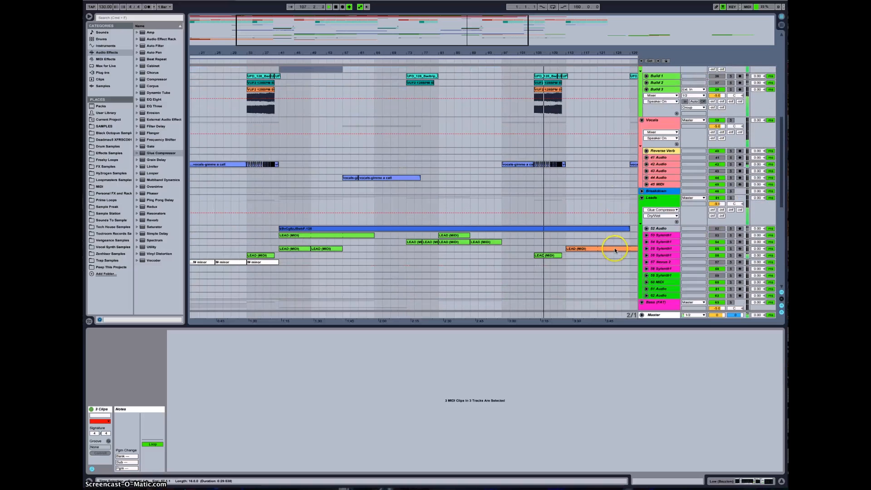
# Step: Show the Auto Filter Frequency automation on the 56 Sylenth1 track and draw a rising ramp from bar 105 to 113
pyautogui.click(646, 256)
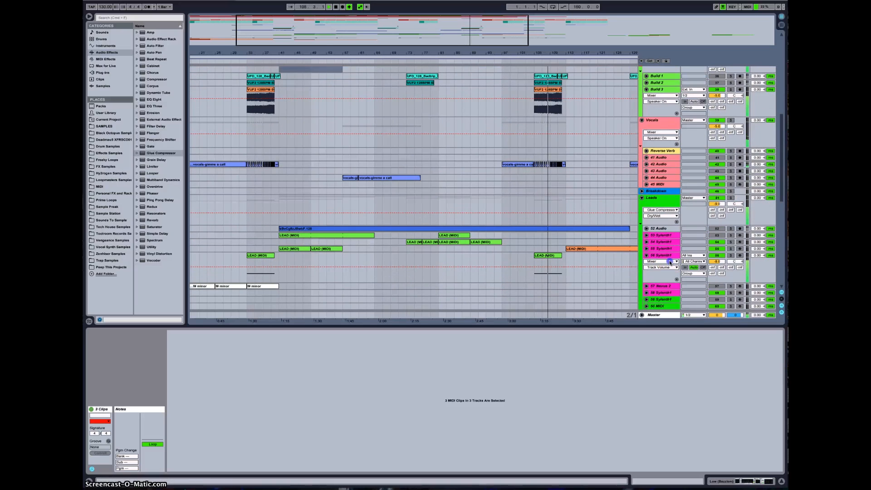
pyautogui.click(671, 263)
pyautogui.click(665, 331)
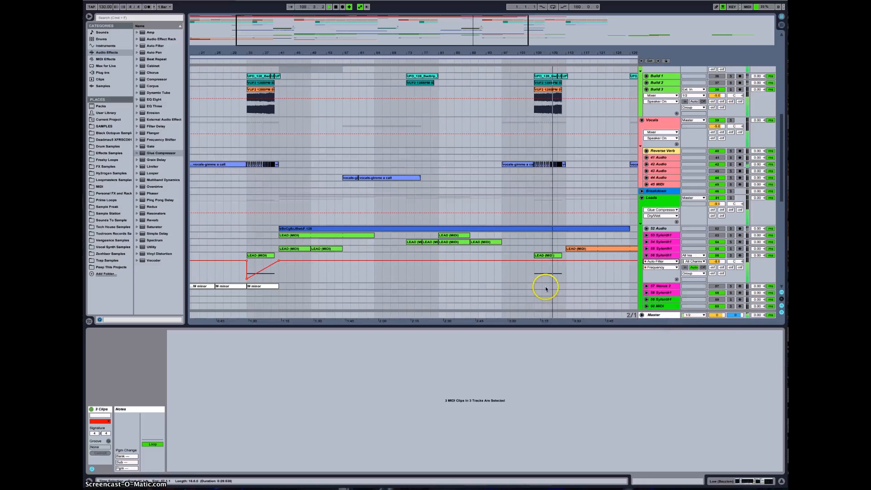
pyautogui.click(547, 270)
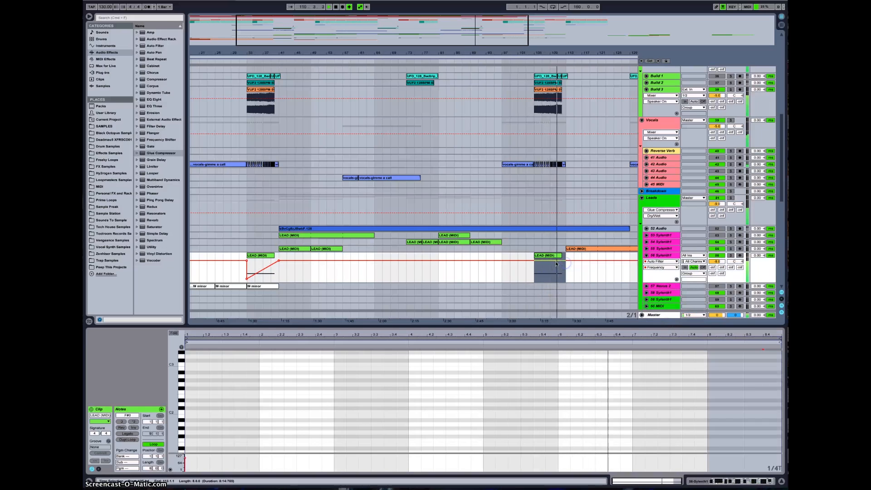
pyautogui.moveTo(564, 264); pyautogui.dragTo(566, 278)
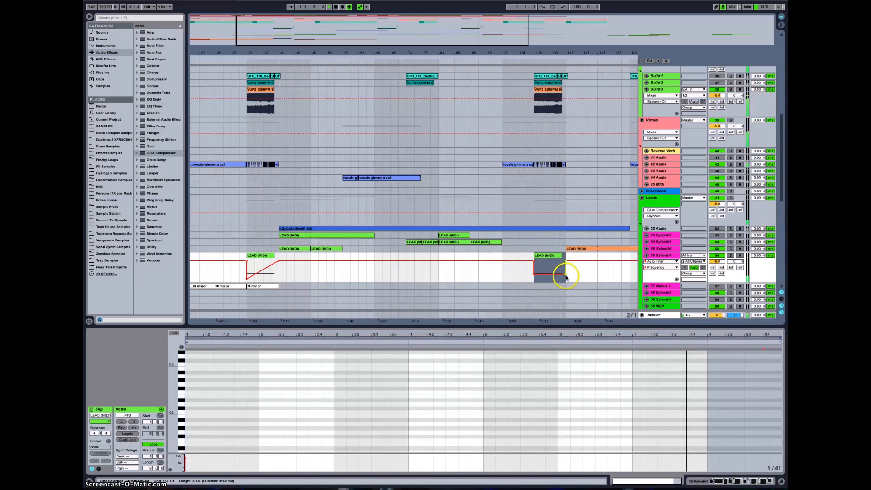
pyautogui.click(565, 274)
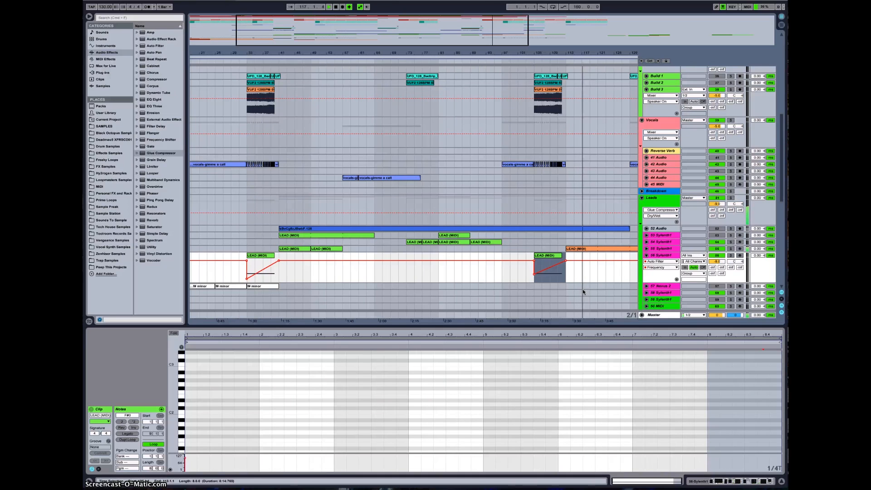
# Step: Play the arrangement from bar 129 and again from around bar 137, checking the kick, build, vocal and lead clips
pyautogui.scroll(10, 573, 248)
pyautogui.hscroll(4, 574, 249)
pyautogui.scroll(-2, 569, 255)
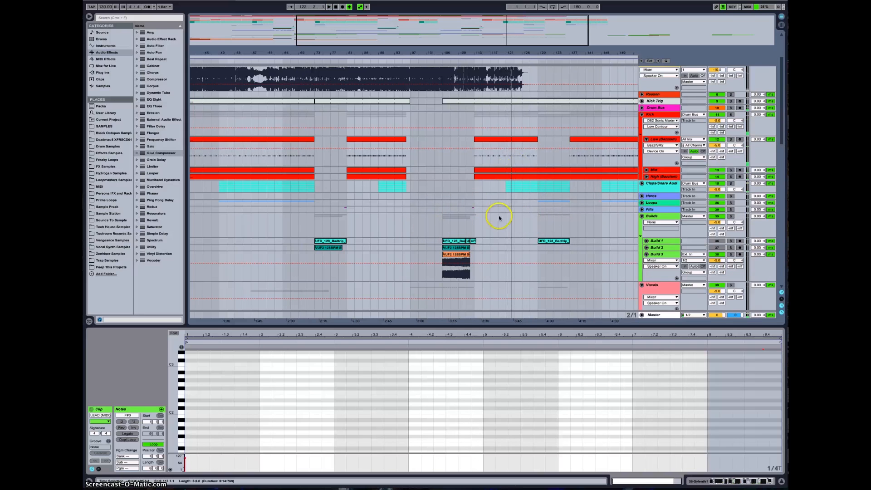
pyautogui.scroll(-1, 533, 200)
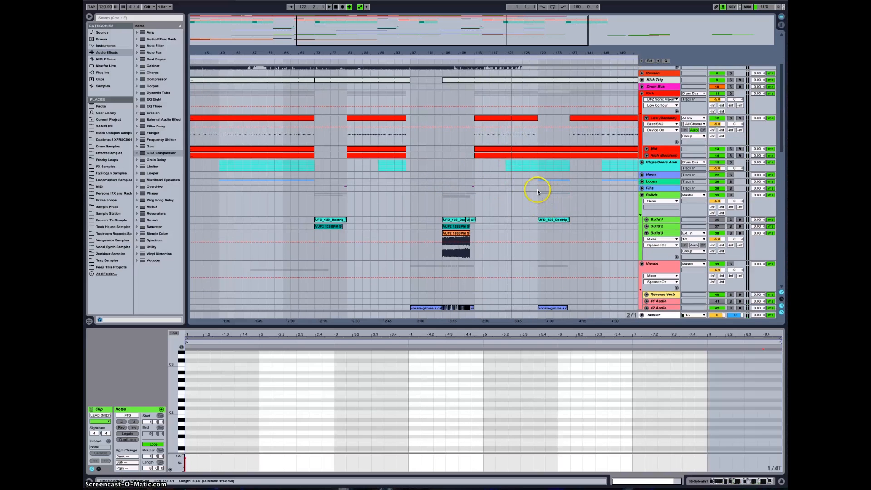
pyautogui.click(539, 200)
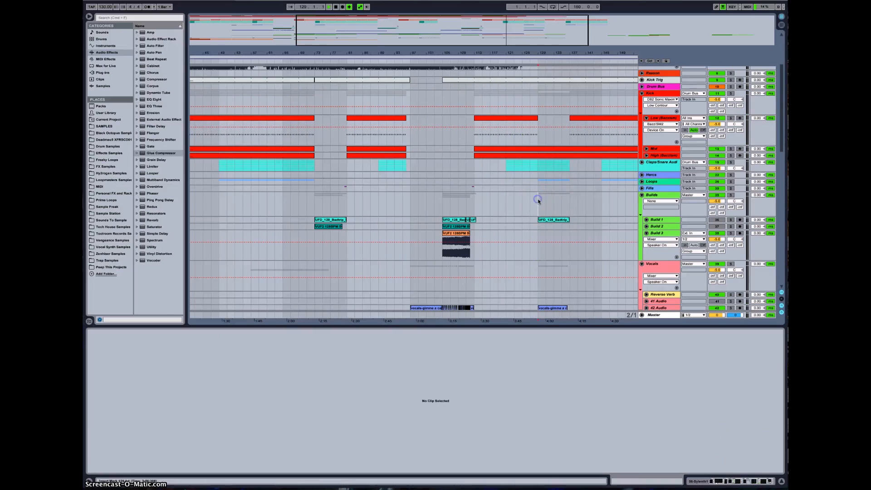
pyautogui.click(562, 201)
pyautogui.scroll(-8, 587, 217)
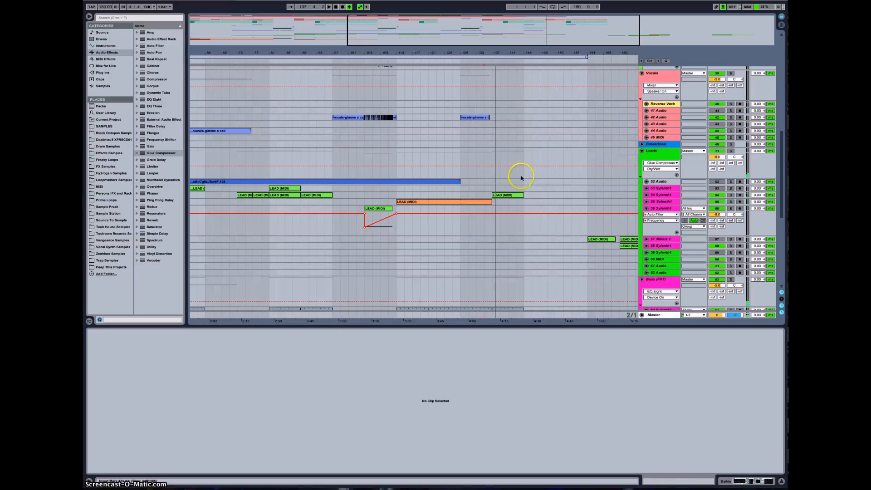
# Step: Fold the low kick track and fit the whole arrangement in view
pyautogui.scroll(8, 522, 177)
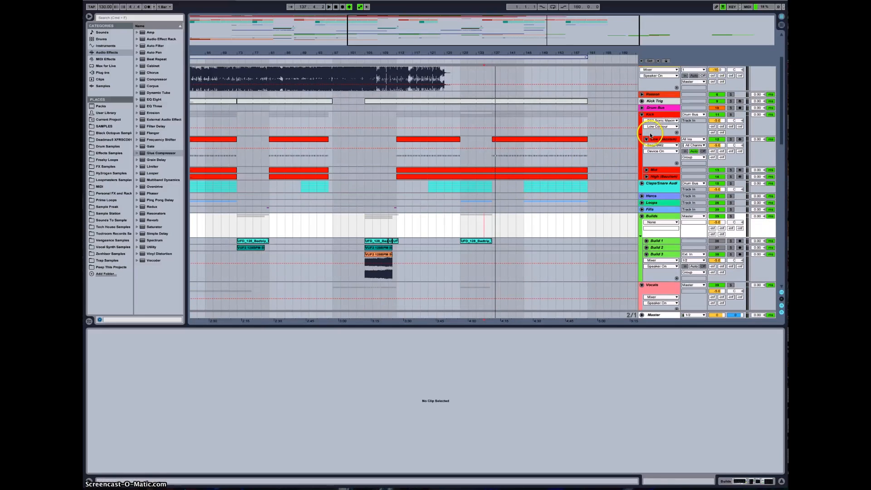
pyautogui.click(647, 139)
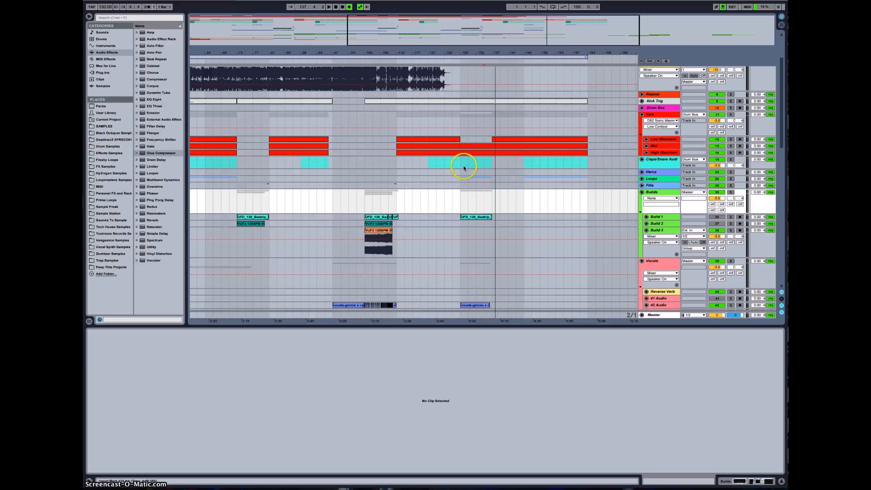
pyautogui.doubleClick(430, 39)
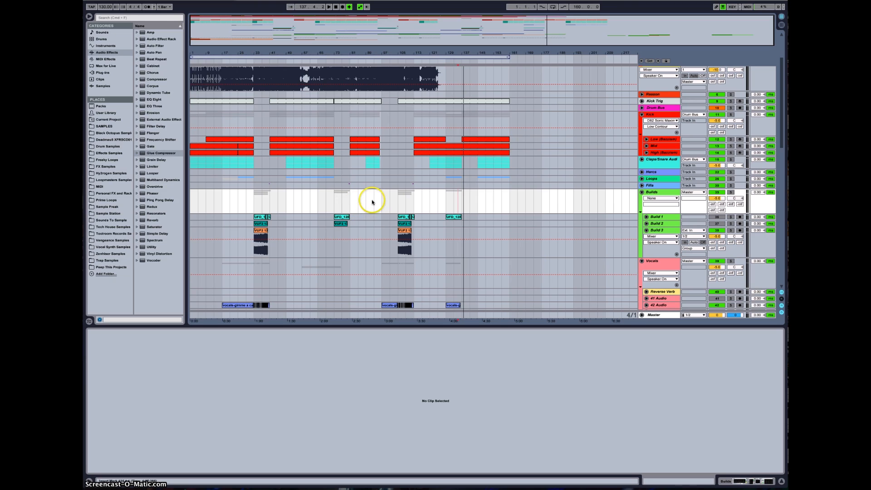
# Step: Compare the full arrangement with the reference waveforms on the Audio Samples tracks, inspecting the stretch around bars 47 to 49 up close
pyautogui.scroll(3, 346, 221)
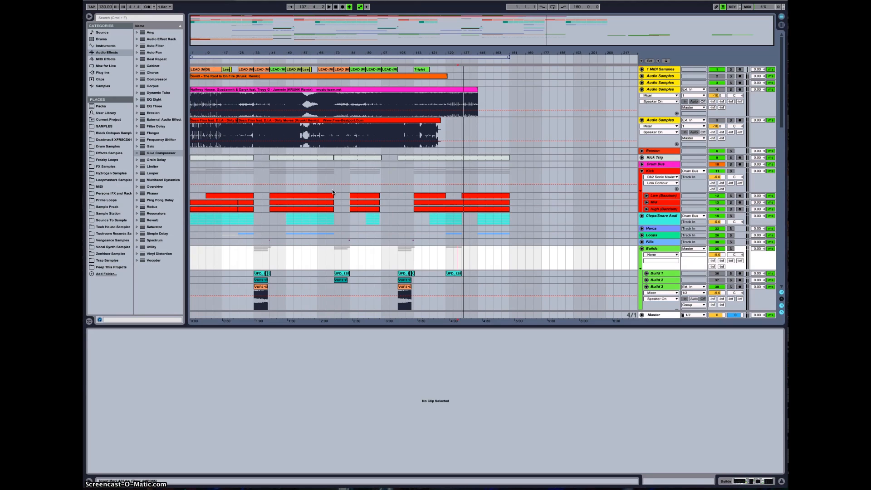
pyautogui.moveTo(324, 29); pyautogui.dragTo(312, 61)
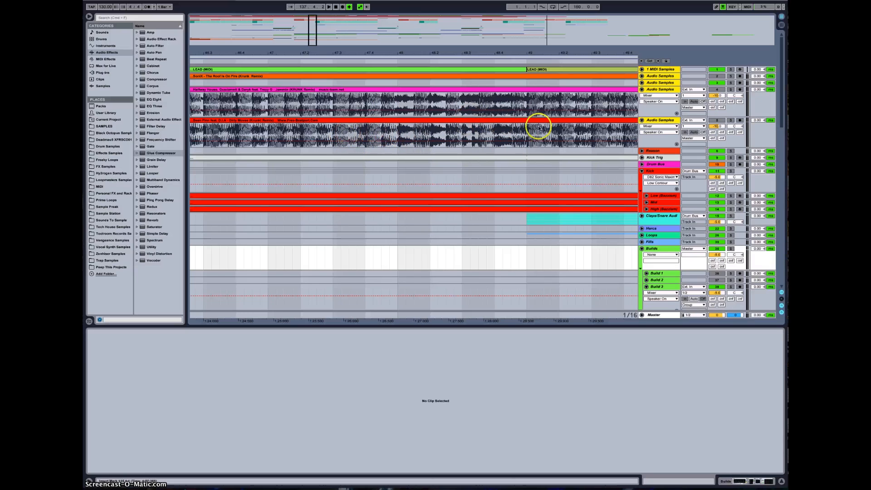
pyautogui.moveTo(313, 40); pyautogui.dragTo(311, 33)
pyautogui.doubleClick(310, 33)
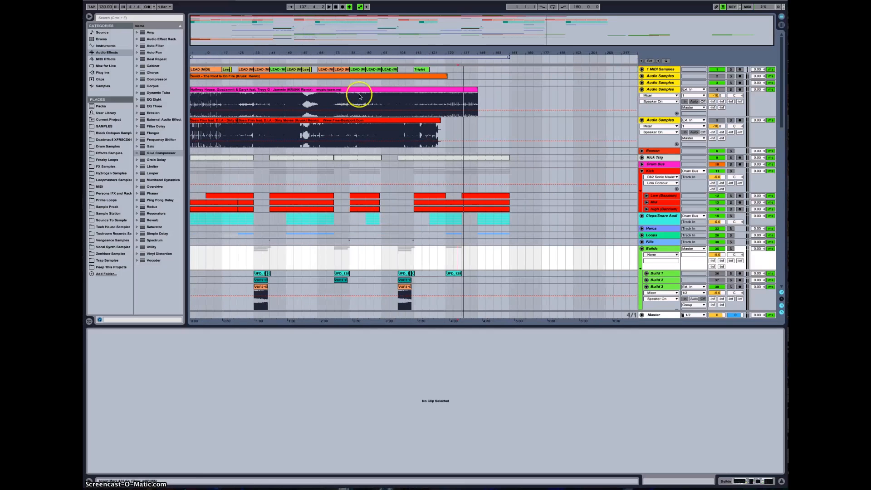